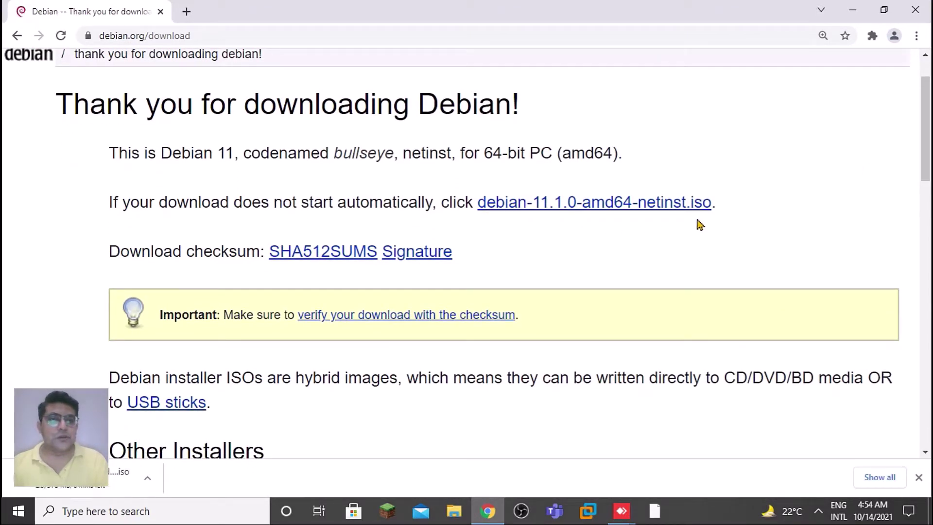
Step: Check the progress of the debian-11.1.0-amd64-netinst.iso download in the browser's download list and return to the Debian page
{"action": "left_click_drag", "start_coordinate": [928, 178], "coordinate": [929, 236]}
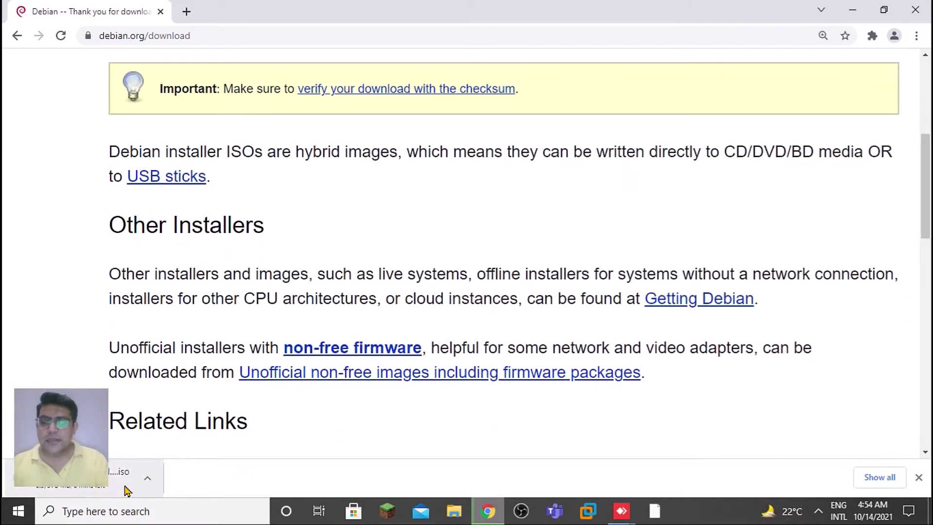
{"action": "key", "text": "ctrl+j"}
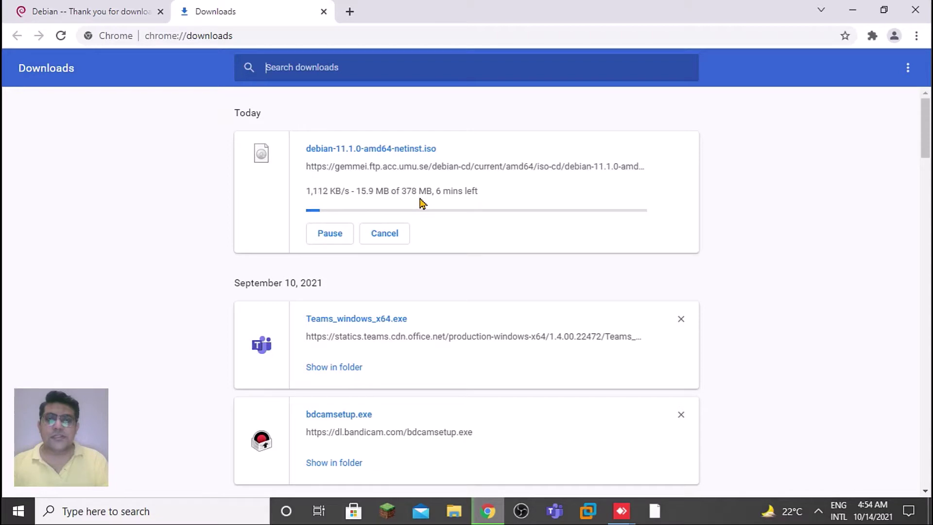
{"action": "left_click", "coordinate": [126, 13]}
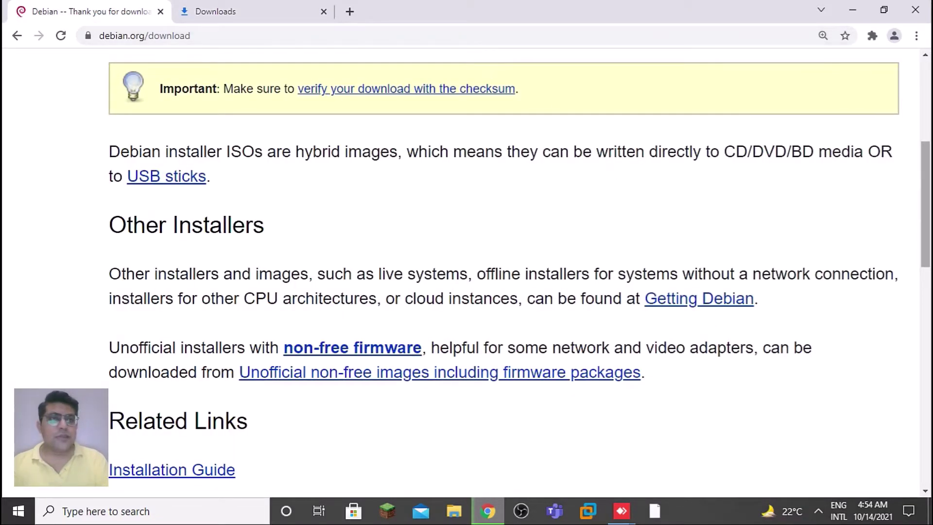
Step: Open the Why Debian page from the Debian home page and read the Debian for Users section
{"action": "left_click", "coordinate": [17, 37]}
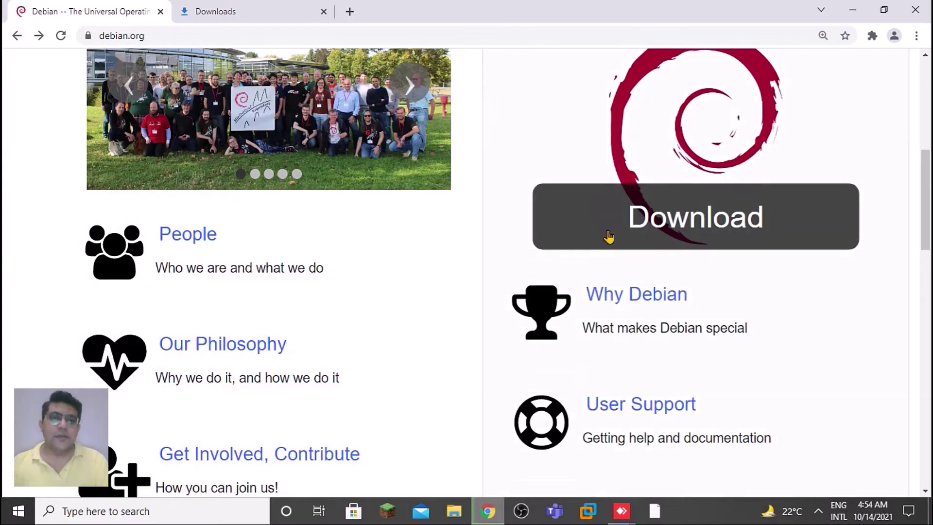
{"action": "left_click", "coordinate": [615, 297]}
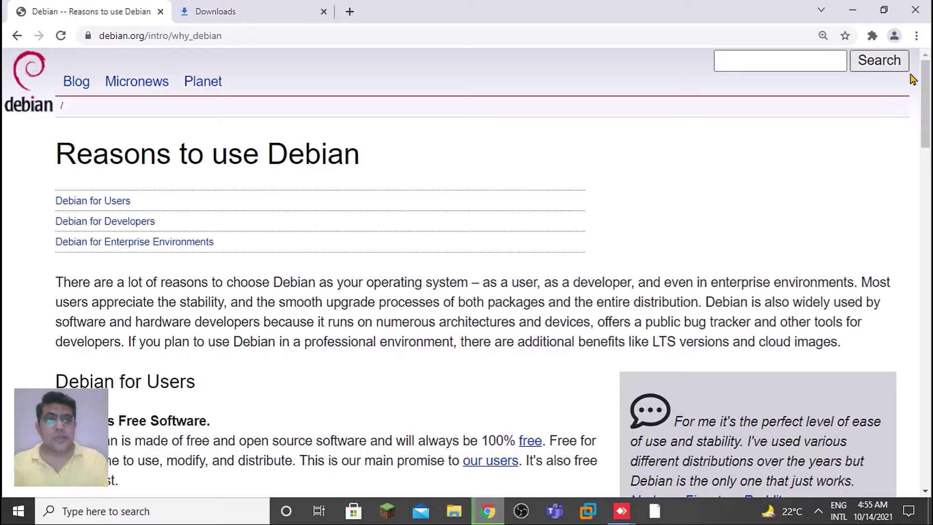
{"action": "scroll", "coordinate": [925, 111], "scroll_direction": "down", "scroll_amount": 3}
{"action": "scroll", "coordinate": [466, 272], "scroll_direction": "down", "scroll_amount": 5}
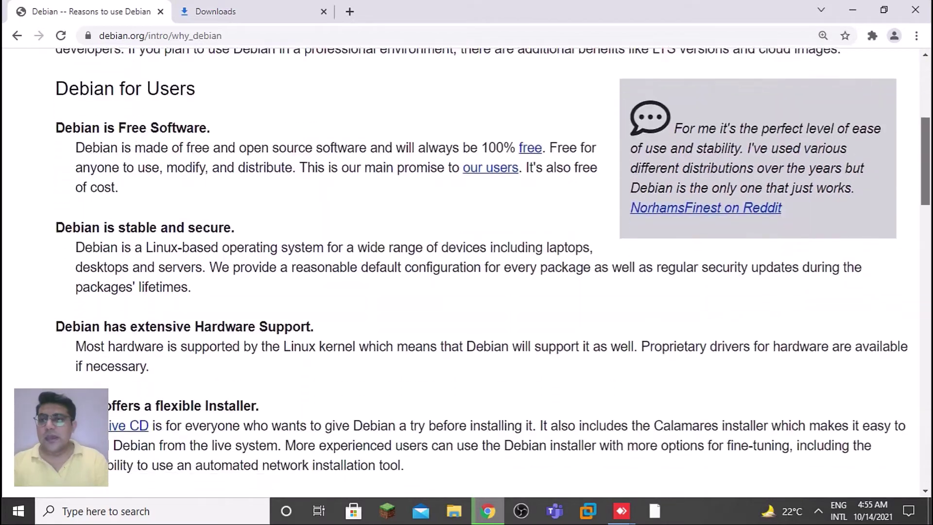
{"action": "scroll", "coordinate": [492, 273], "scroll_direction": "up", "scroll_amount": 1}
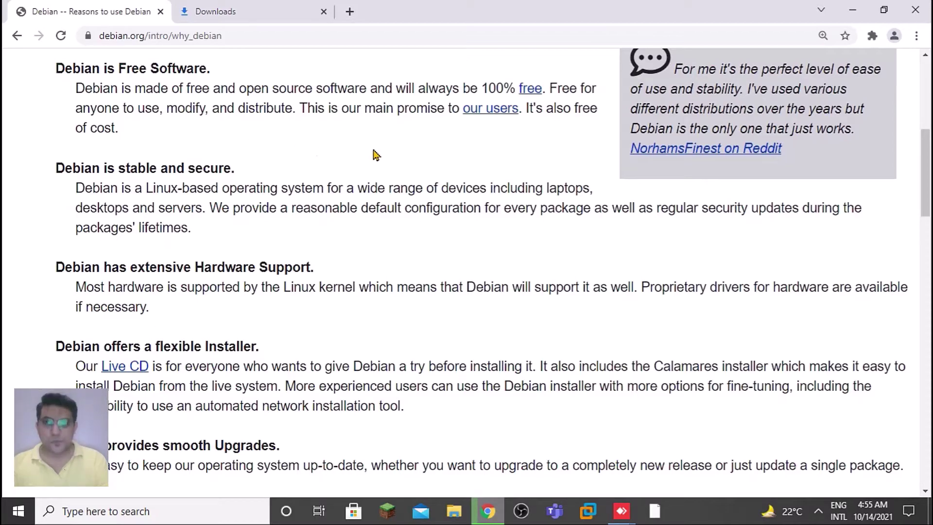
{"action": "scroll", "coordinate": [928, 189], "scroll_direction": "down", "scroll_amount": 1}
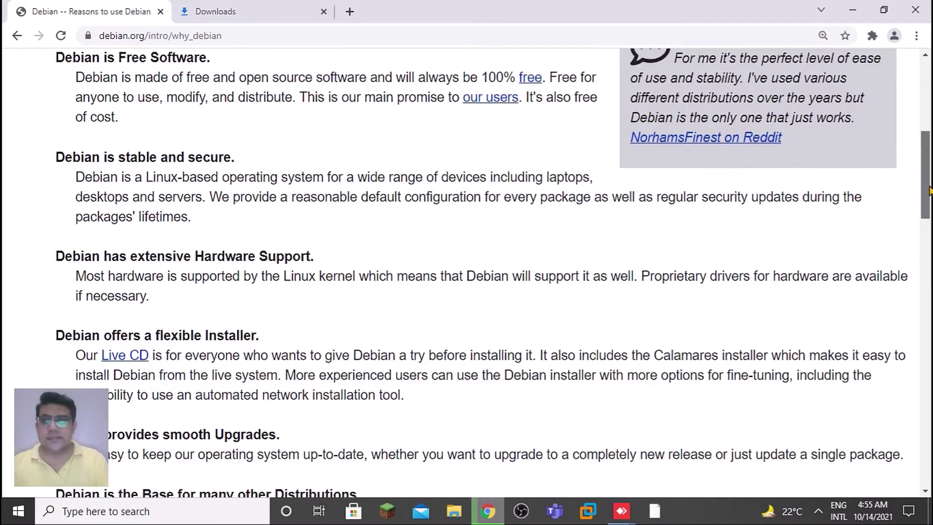
{"action": "scroll", "coordinate": [929, 190], "scroll_direction": "down", "scroll_amount": 2}
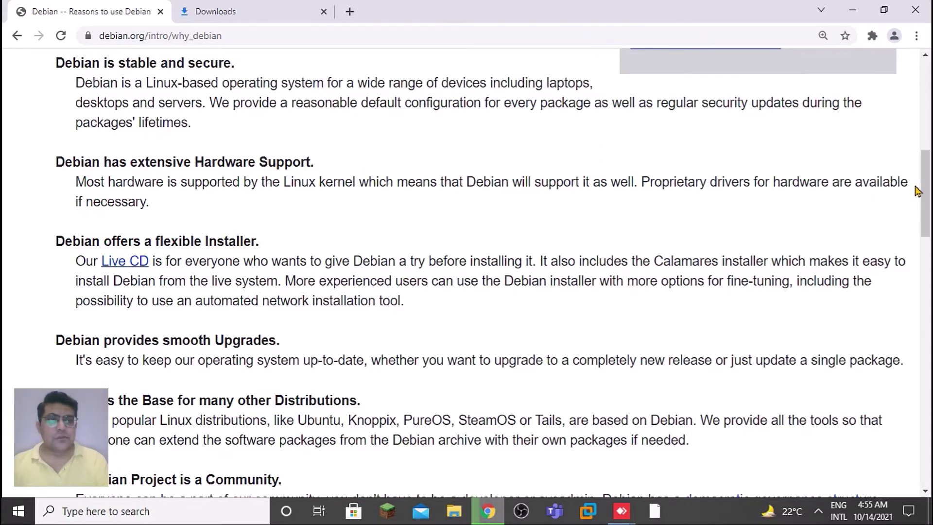
{"action": "left_click_drag", "start_coordinate": [926, 193], "coordinate": [927, 206]}
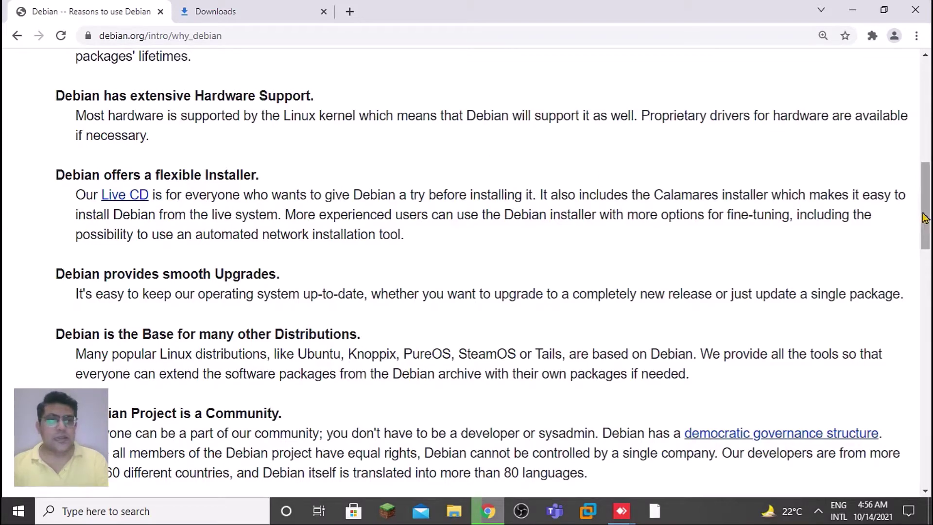
{"action": "left_click_drag", "start_coordinate": [924, 217], "coordinate": [928, 263]}
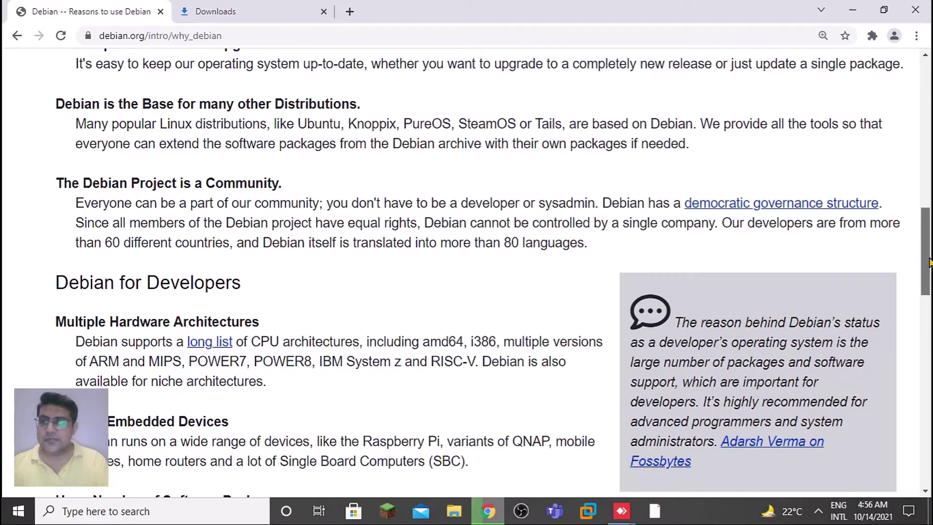
{"action": "left_click_drag", "start_coordinate": [928, 262], "coordinate": [928, 266]}
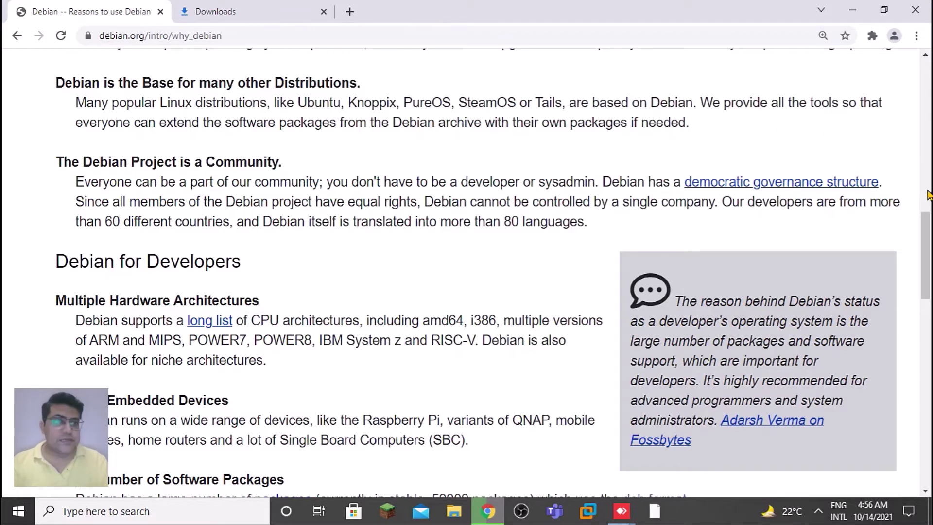
Step: Read the Debian for Developers section, from Multiple Hardware Architectures through Debian Policy and Developer Tools, and glance at Debian for Enterprise Environments
{"action": "left_click_drag", "start_coordinate": [928, 236], "coordinate": [931, 284]}
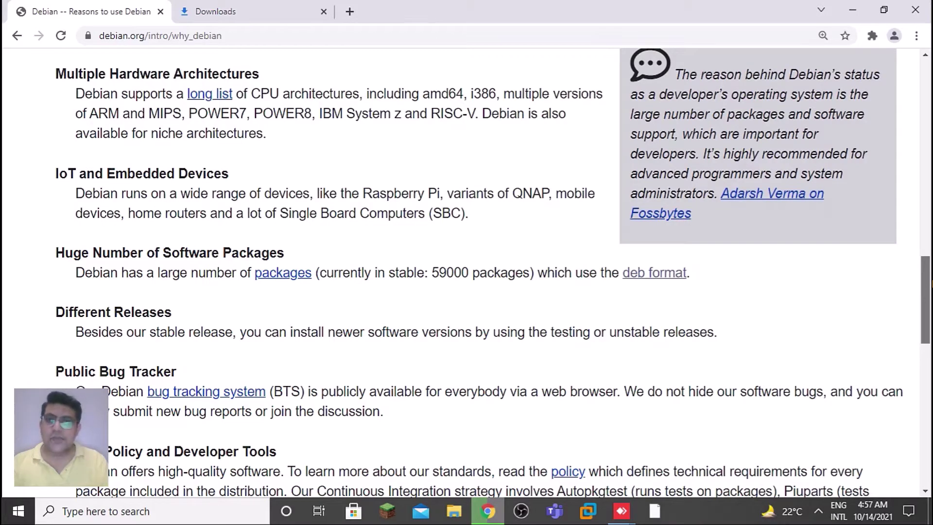
{"action": "left_click_drag", "start_coordinate": [932, 284], "coordinate": [931, 284]}
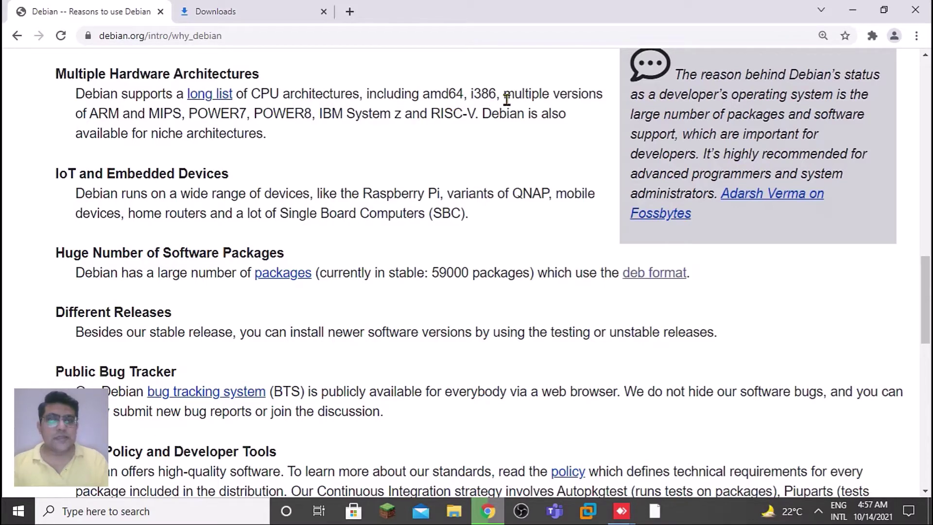
{"action": "right_click", "coordinate": [928, 303]}
{"action": "left_click", "coordinate": [927, 293]}
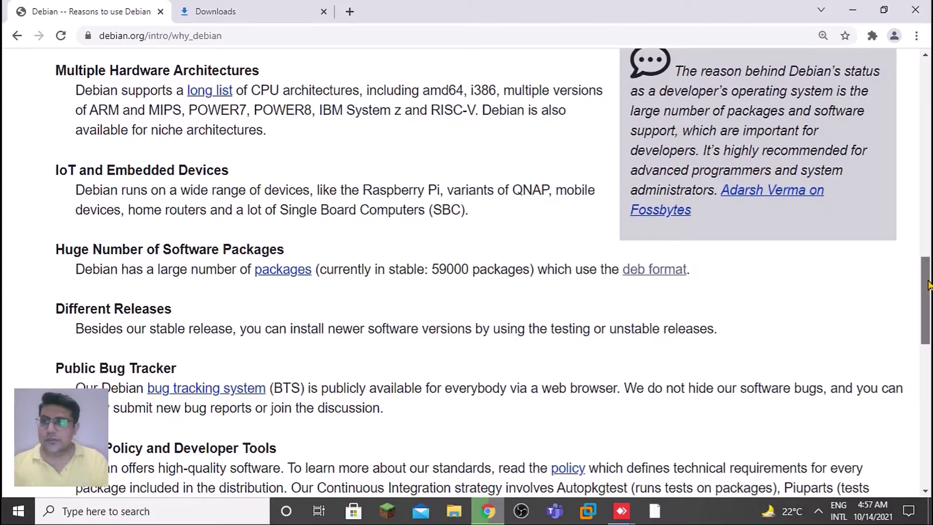
{"action": "scroll", "coordinate": [928, 291], "scroll_direction": "down", "scroll_amount": 1}
{"action": "scroll", "coordinate": [927, 292], "scroll_direction": "down", "scroll_amount": 1}
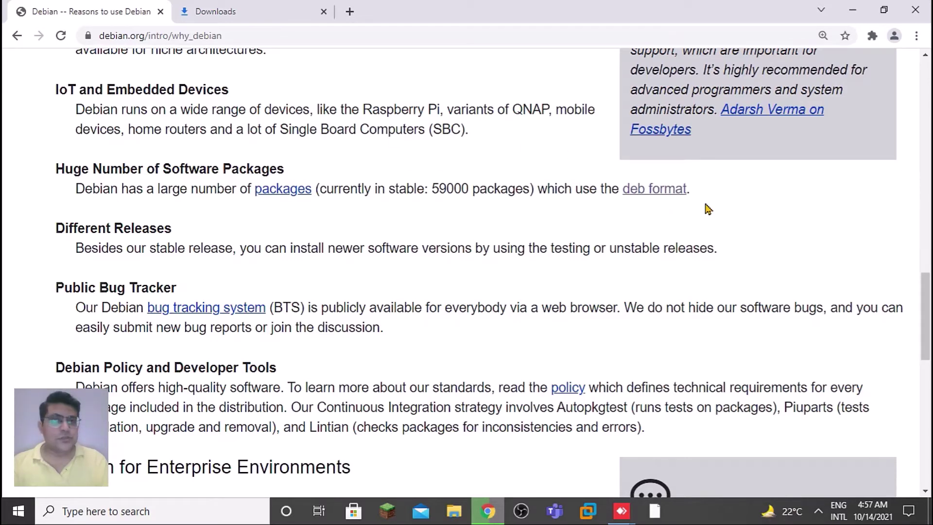
{"action": "left_click_drag", "start_coordinate": [929, 328], "coordinate": [929, 345]}
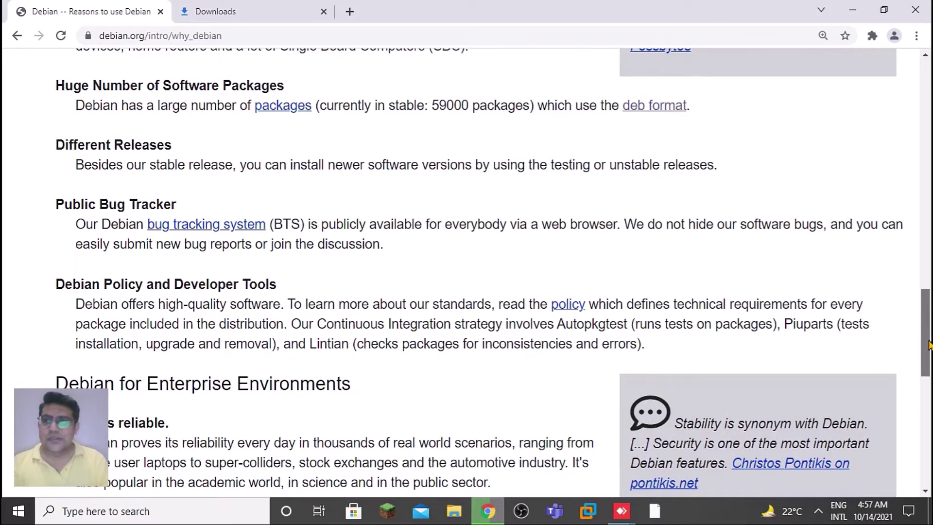
{"action": "mouse_move", "coordinate": [928, 344]}
{"action": "left_mouse_down"}
{"action": "mouse_move", "coordinate": [929, 335]}
{"action": "mouse_move", "coordinate": [928, 344]}
{"action": "left_mouse_up"}
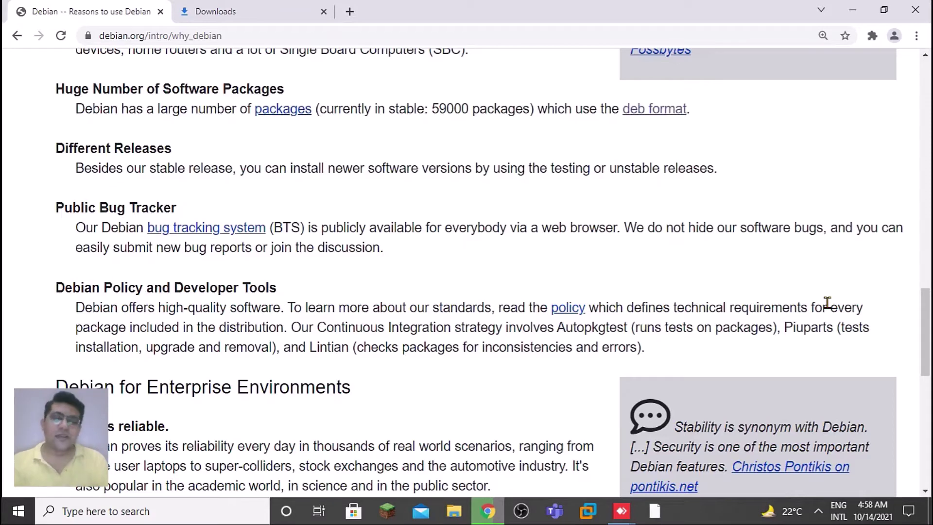
{"action": "left_click", "coordinate": [928, 328]}
{"action": "left_click_drag", "start_coordinate": [928, 328], "coordinate": [929, 351]}
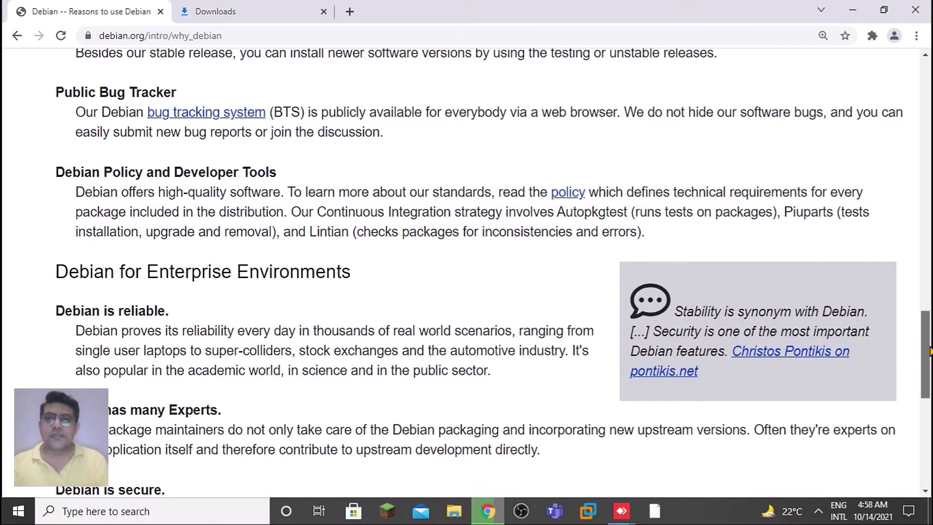
{"action": "left_click_drag", "start_coordinate": [929, 351], "coordinate": [930, 323]}
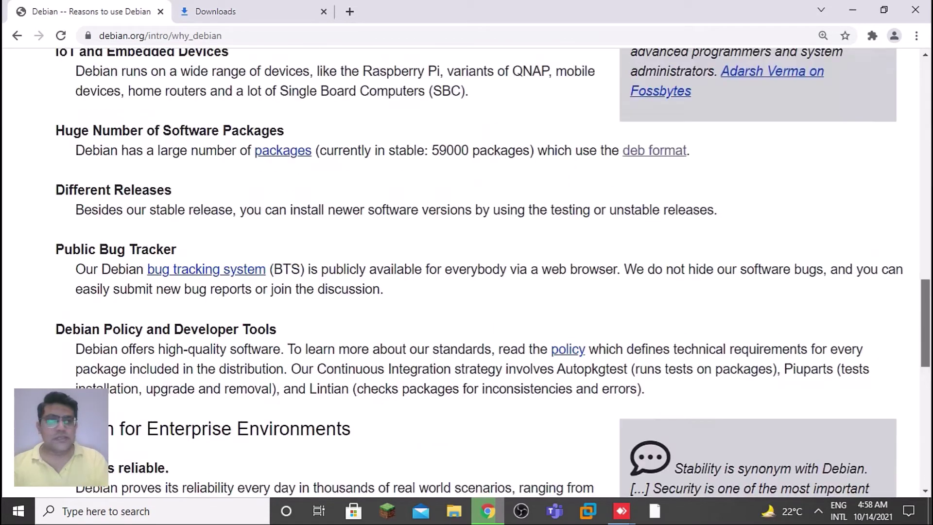
Step: Return to the Debian home page and check the ISO download's progress again
{"action": "scroll", "coordinate": [480, 147], "scroll_direction": "up", "scroll_amount": 15}
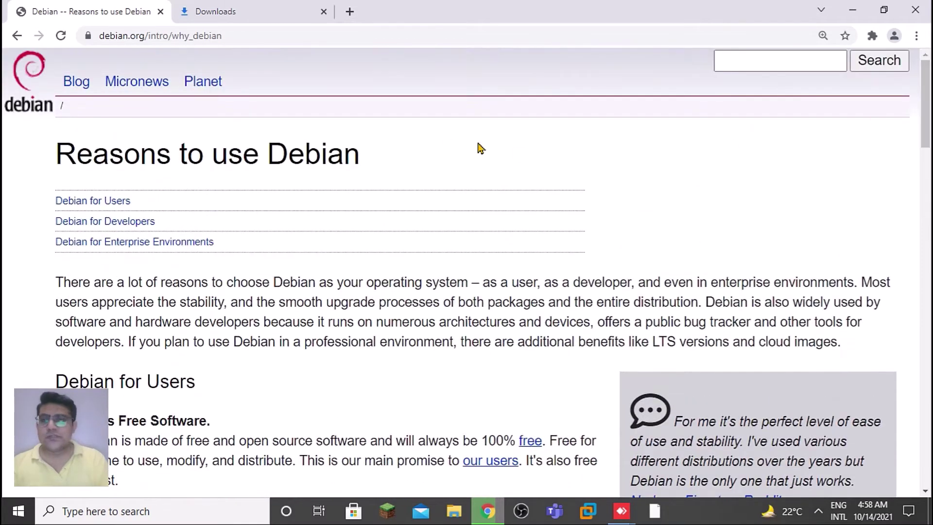
{"action": "left_click", "coordinate": [18, 38]}
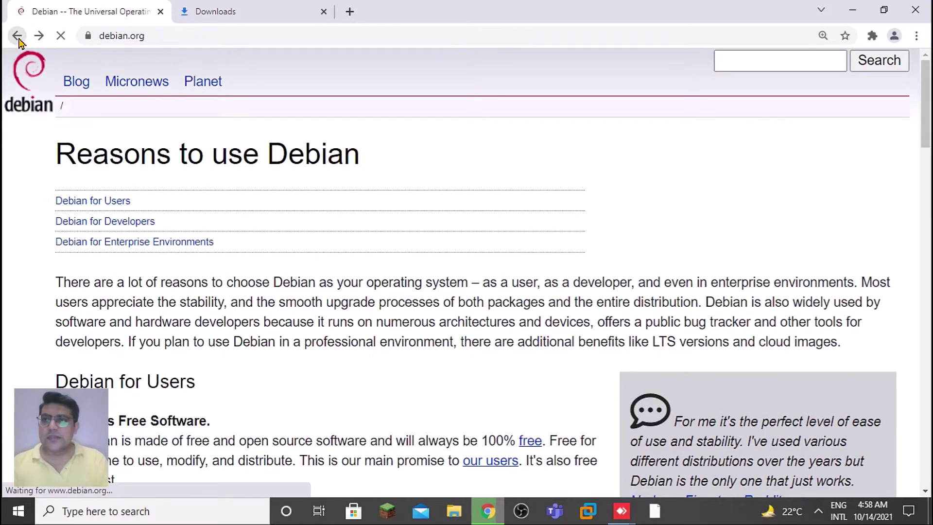
{"action": "left_click", "coordinate": [208, 6]}
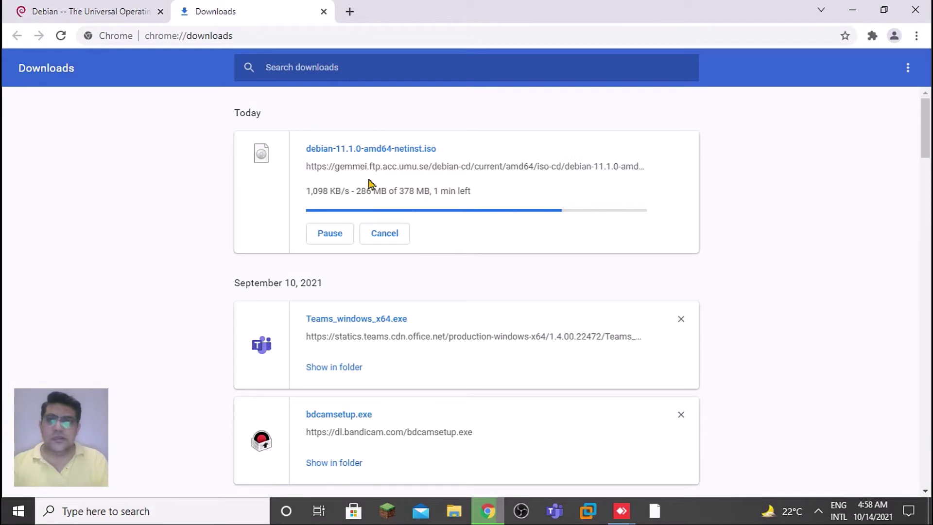
{"action": "left_click", "coordinate": [20, 7]}
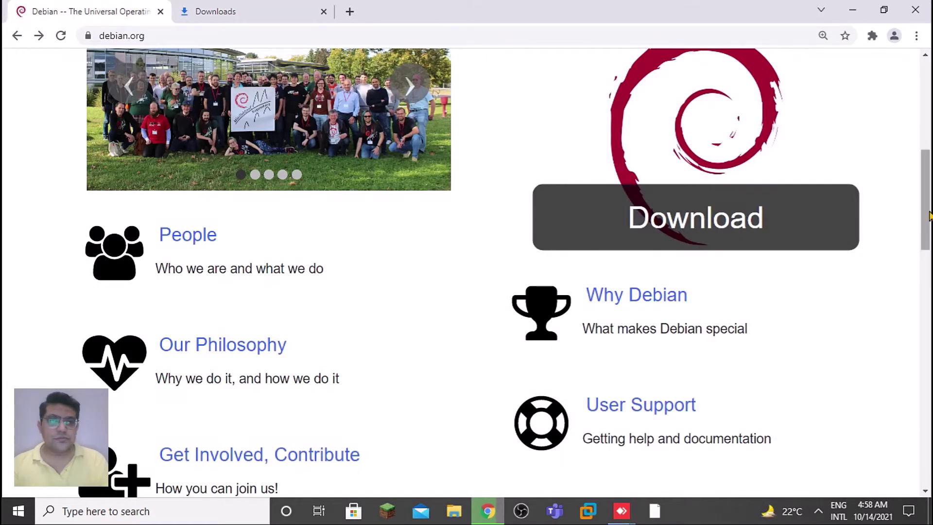
Step: Open the "Updated Debian 11: 11.1 released" announcement from Project News and look at its Miscellaneous Bugfixes section
{"action": "left_click_drag", "start_coordinate": [925, 216], "coordinate": [928, 263]}
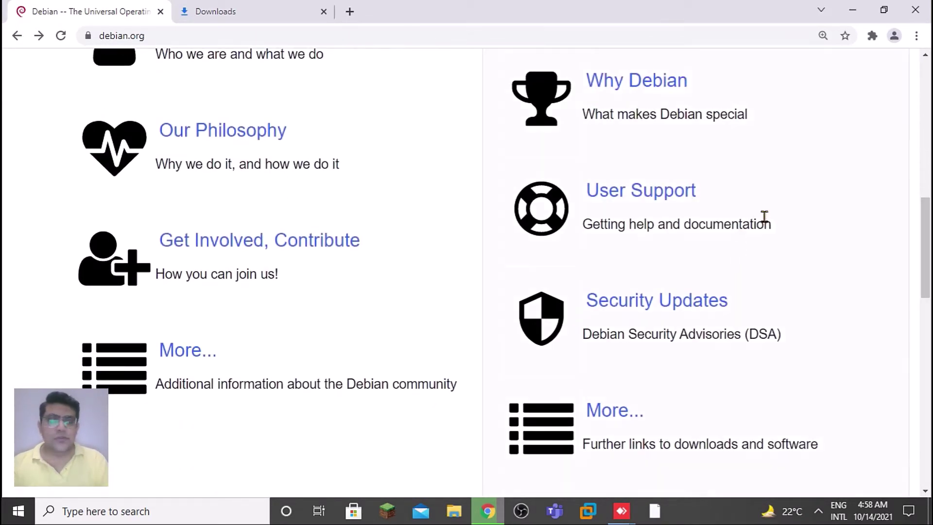
{"action": "left_click_drag", "start_coordinate": [927, 265], "coordinate": [927, 352]}
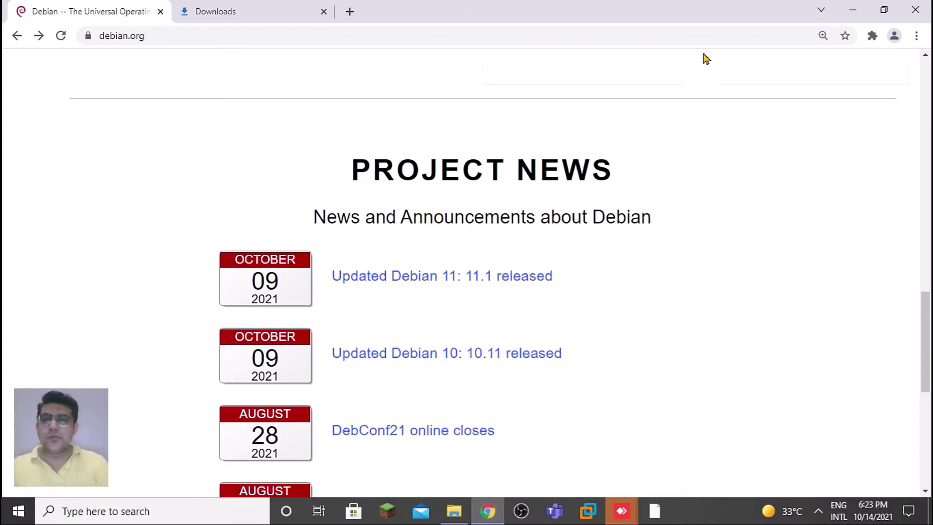
{"action": "left_click", "coordinate": [528, 288]}
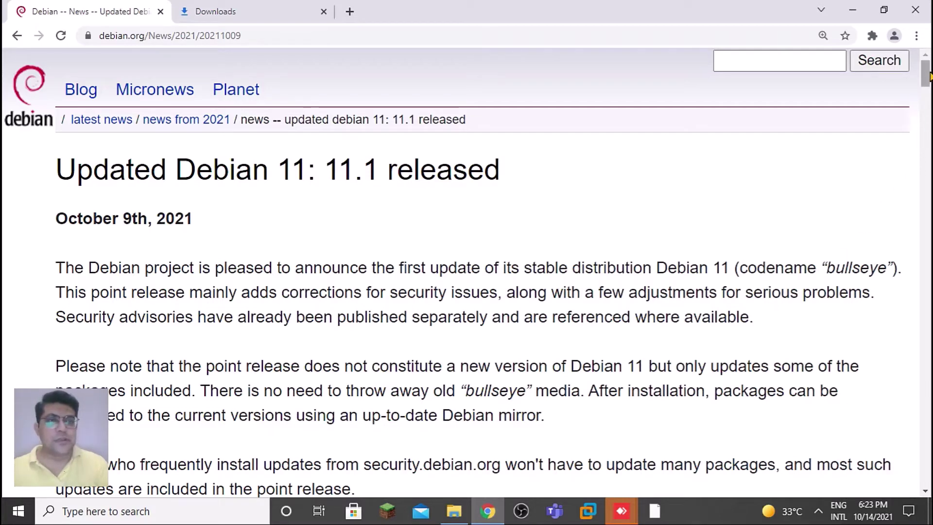
{"action": "left_click_drag", "start_coordinate": [928, 74], "coordinate": [929, 108]}
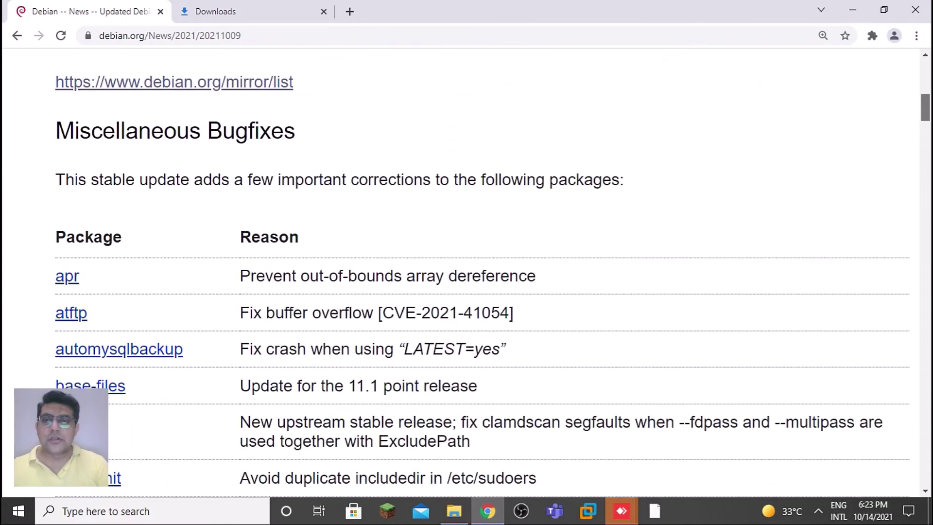
Step: Look through the linked Debian worldwide mirror list, and return to the announcement to view its changelog and stable distribution links
{"action": "left_click", "coordinate": [245, 87]}
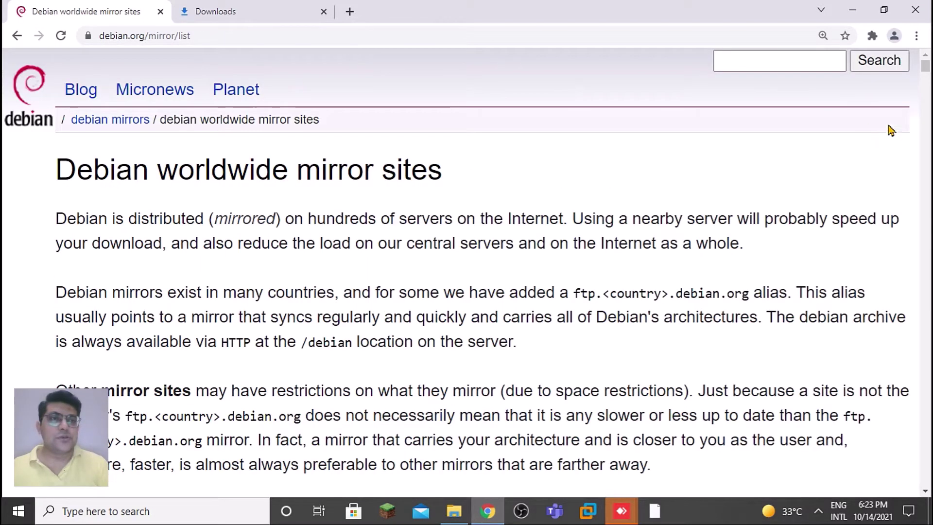
{"action": "left_click_drag", "start_coordinate": [926, 68], "coordinate": [927, 105]}
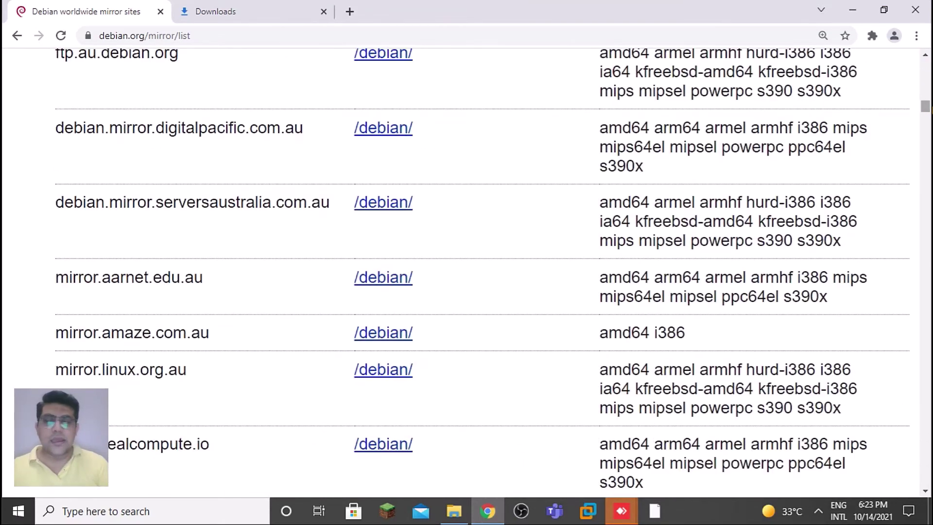
{"action": "left_click", "coordinate": [17, 35]}
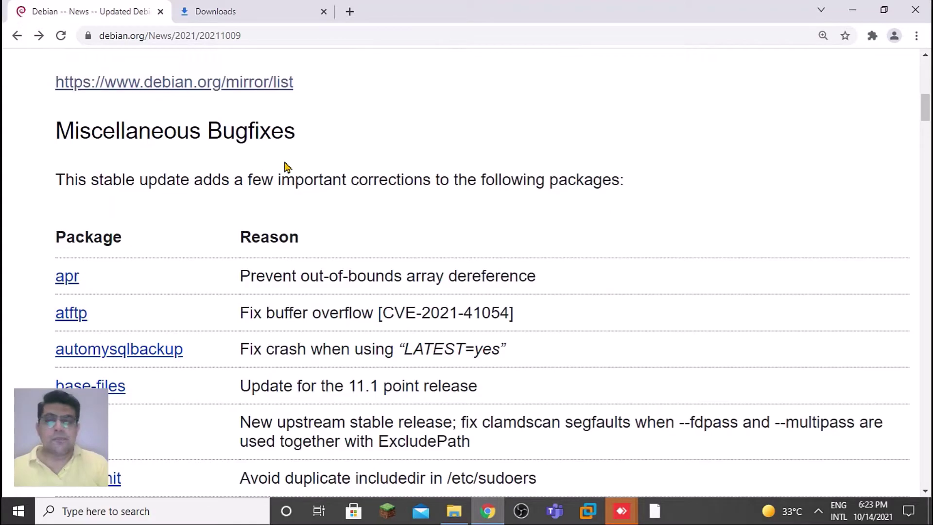
{"action": "left_click_drag", "start_coordinate": [925, 115], "coordinate": [925, 429]}
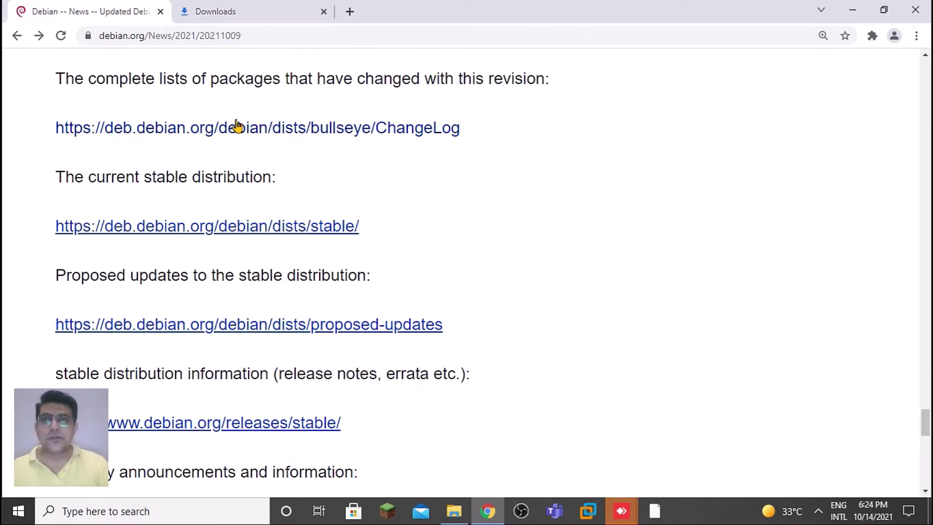
Step: Check the finished ISO download, find rufus-3.11.exe through the Windows search and launch it with permission to make changes
{"action": "left_click", "coordinate": [226, 7]}
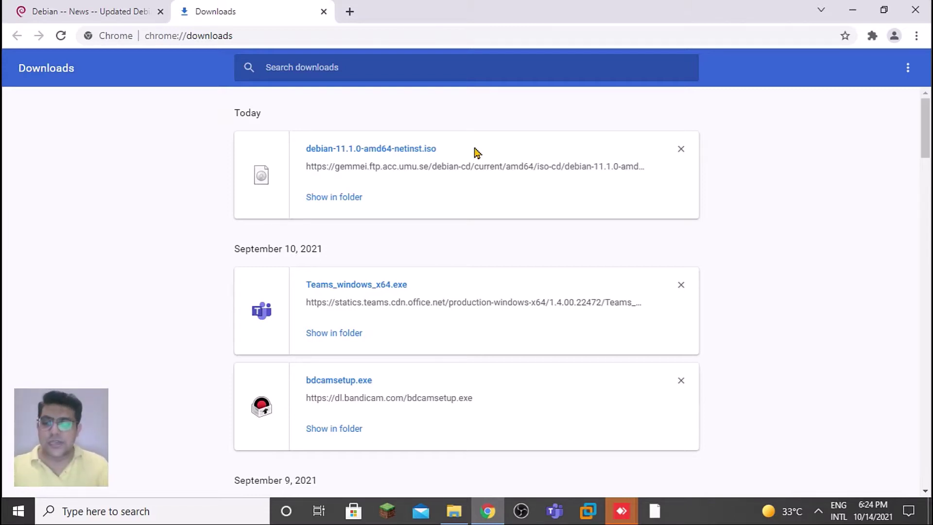
{"action": "key", "text": "super"}
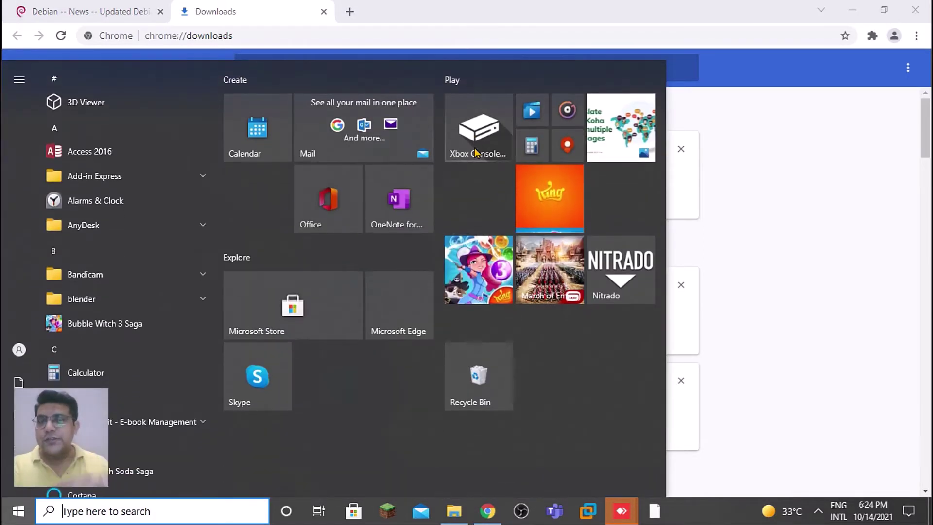
{"action": "type", "text": "ruf"}
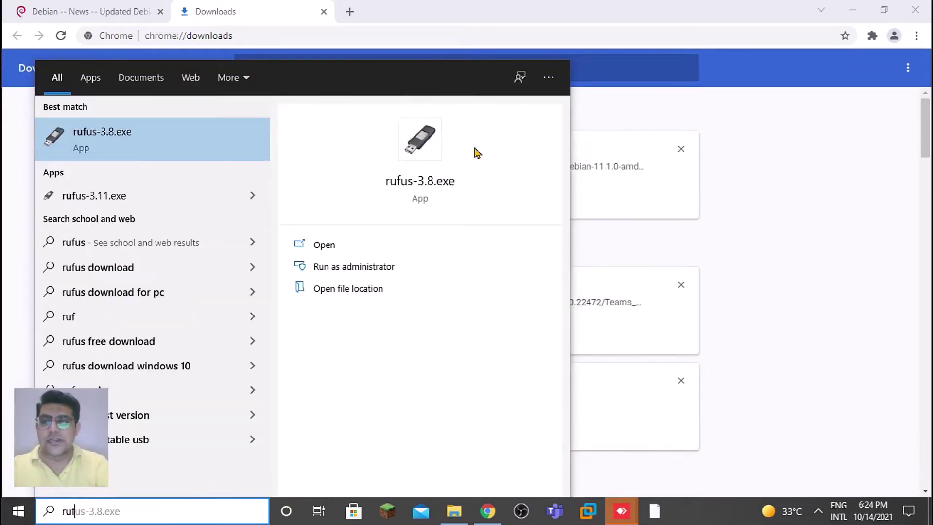
{"action": "type", "text": "s"}
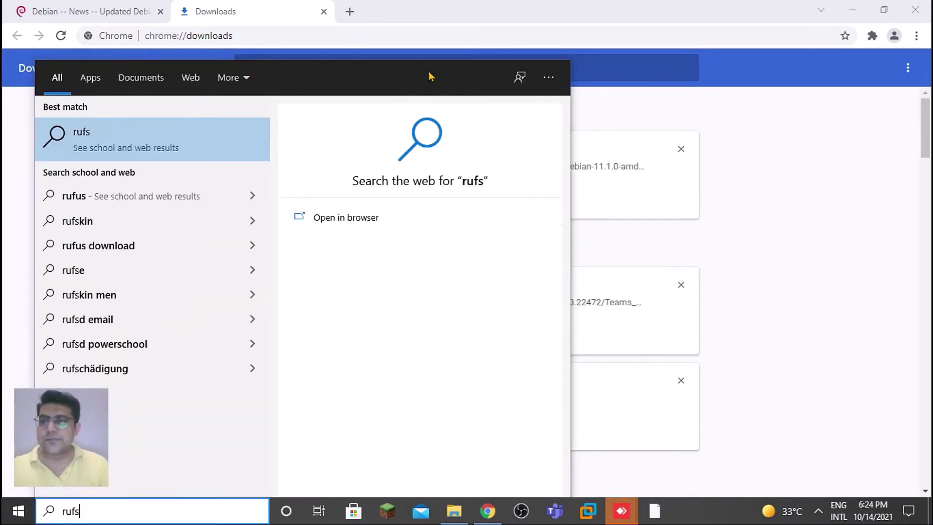
{"action": "key", "text": "BackSpace"}
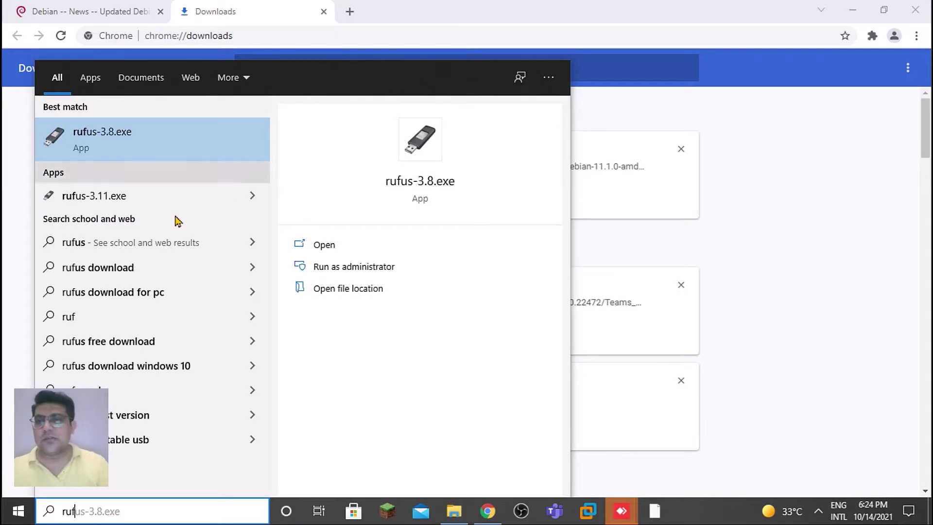
{"action": "left_click", "coordinate": [133, 204]}
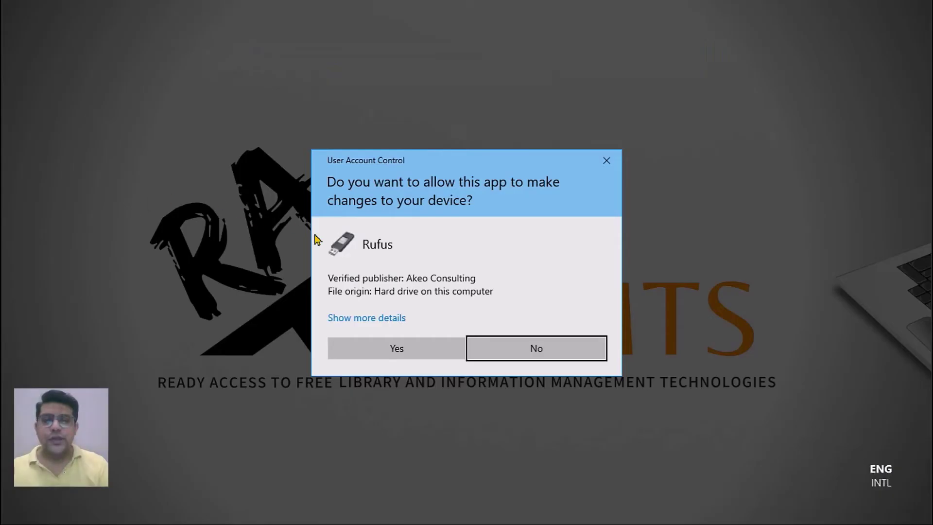
{"action": "left_click", "coordinate": [366, 350]}
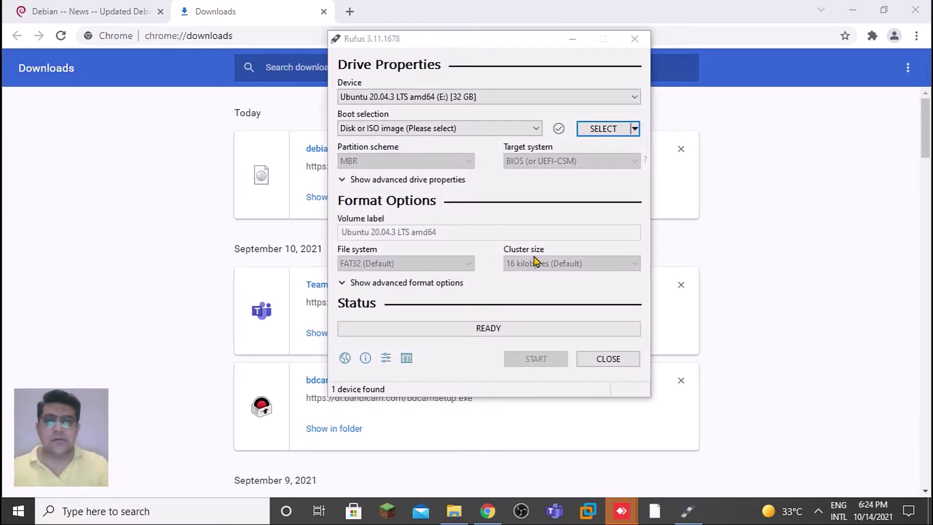
Step: Check the available devices in Rufus and inspect the E: USB drive's current contents in File Explorer
{"action": "left_click", "coordinate": [609, 100]}
{"action": "left_click", "coordinate": [608, 101]}
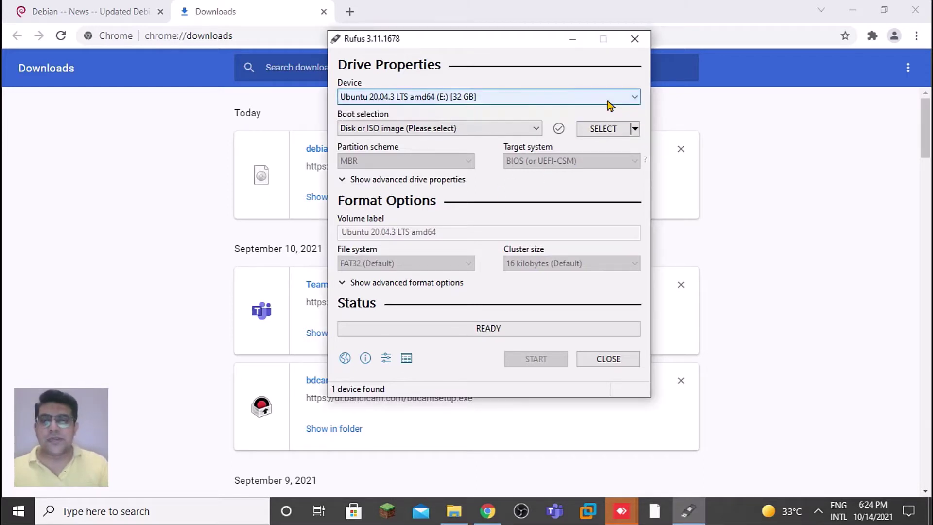
{"action": "left_click", "coordinate": [453, 510]}
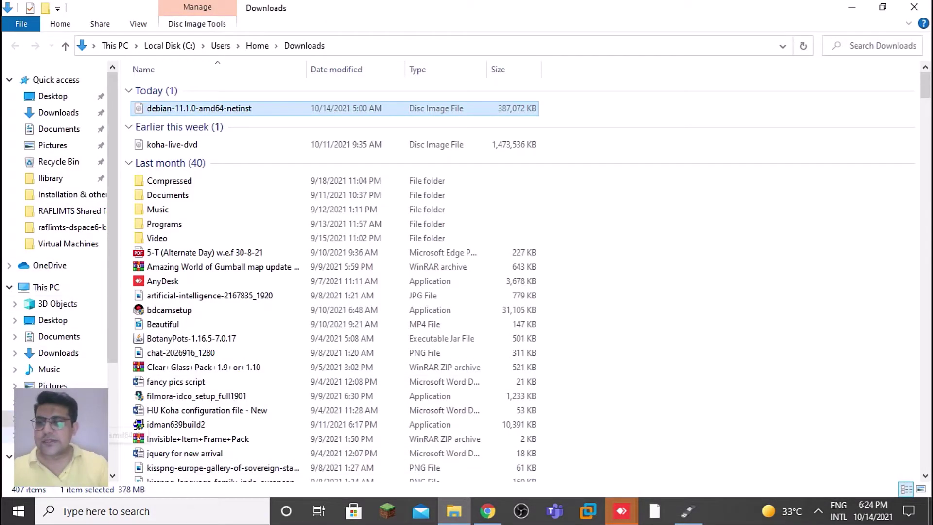
{"action": "left_click", "coordinate": [110, 435]}
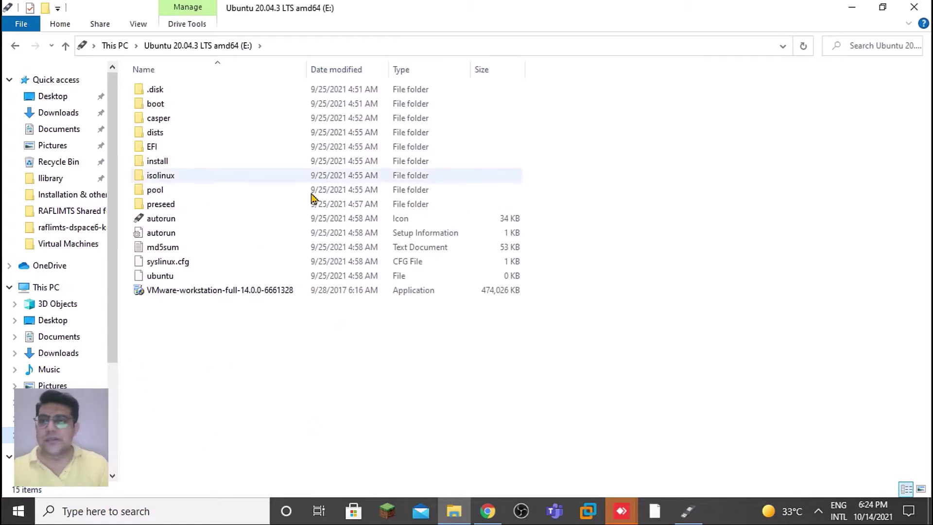
{"action": "left_click", "coordinate": [851, 7]}
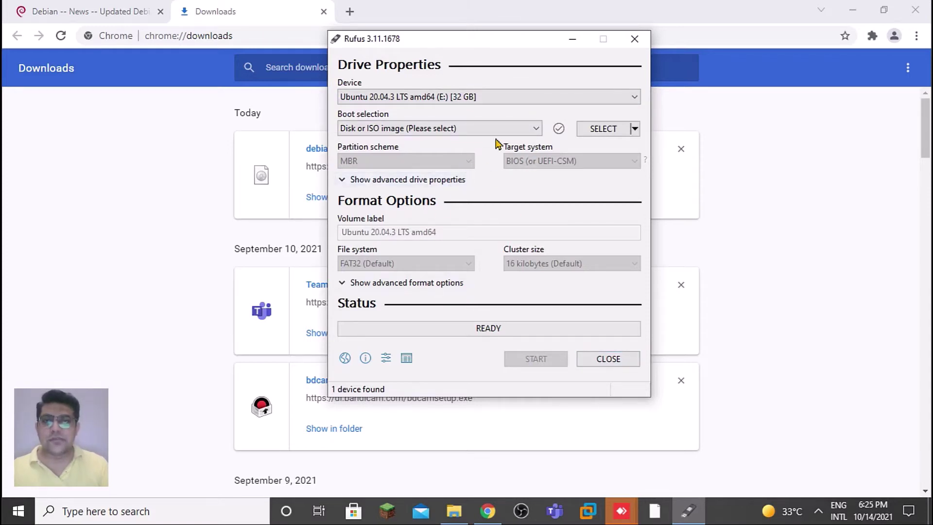
Step: Set the Rufus boot selection to a disk or ISO image and load debian-11.1.0-amd64-netinst from the Downloads folder
{"action": "left_click", "coordinate": [451, 135]}
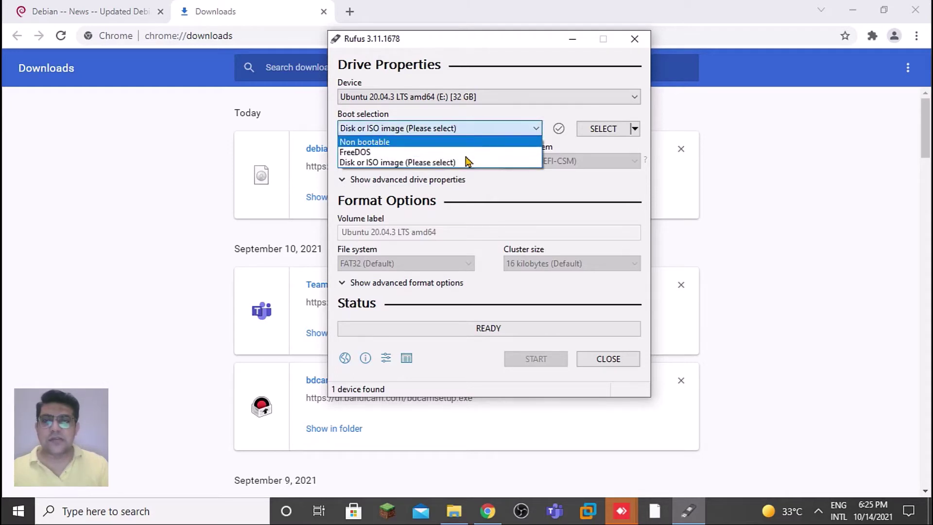
{"action": "left_click", "coordinate": [467, 163]}
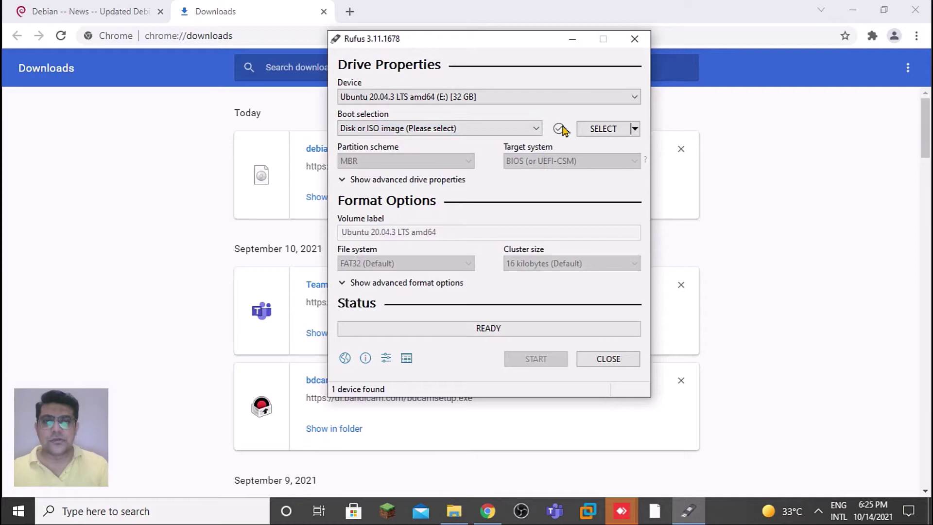
{"action": "left_click", "coordinate": [604, 129]}
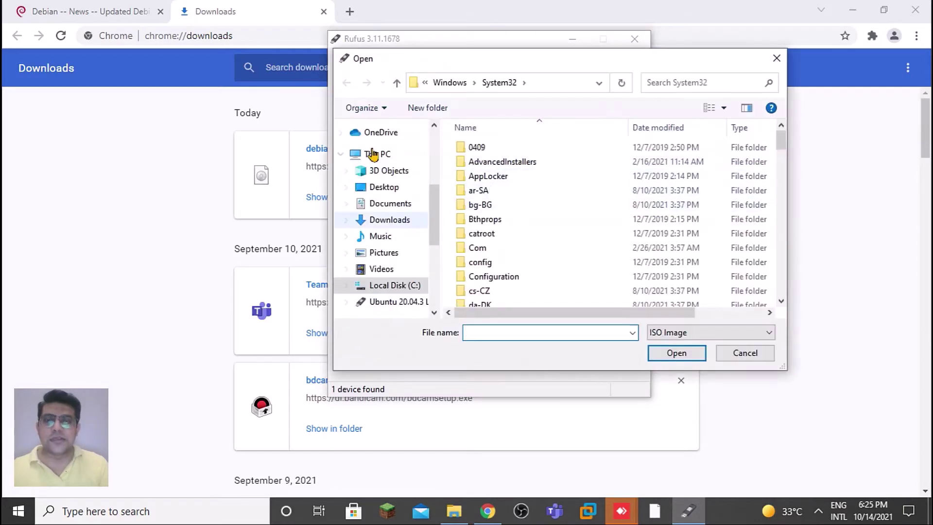
{"action": "left_click", "coordinate": [394, 221]}
{"action": "left_click", "coordinate": [491, 182]}
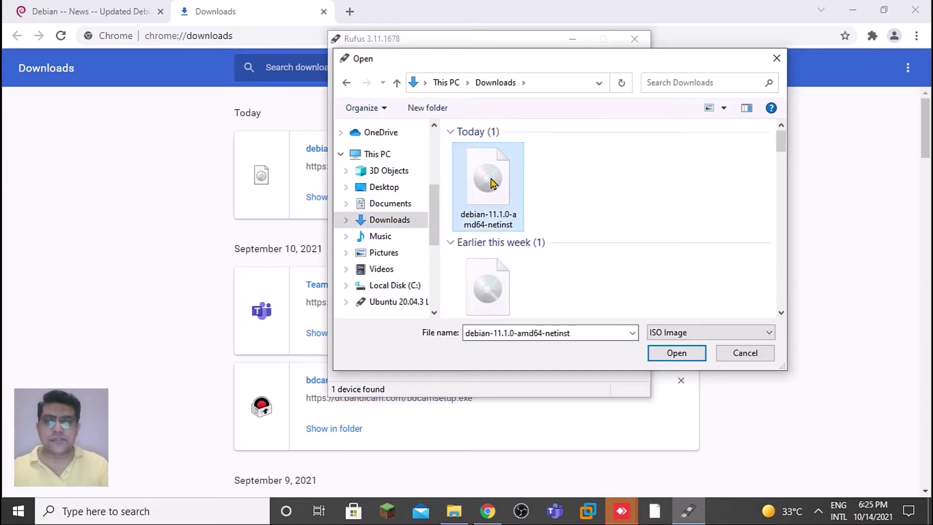
{"action": "left_click", "coordinate": [687, 353]}
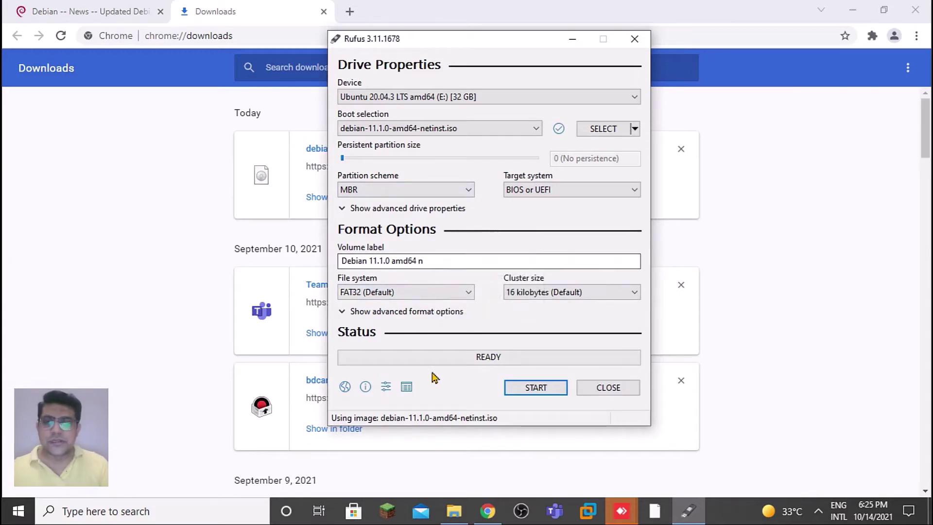
Step: Write the image to the USB drive in ISO Image mode, allowing the Syslinux file download and the erasure of all data
{"action": "left_click", "coordinate": [542, 392]}
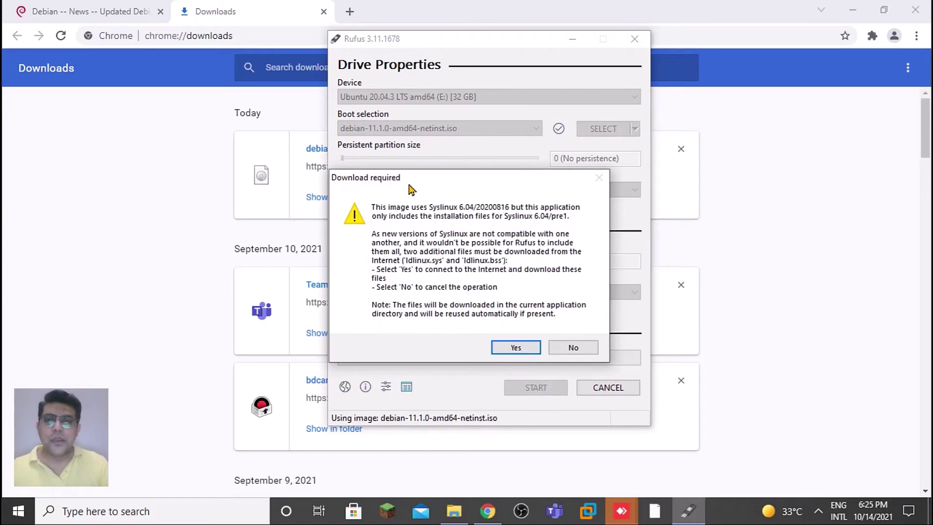
{"action": "left_click", "coordinate": [507, 347]}
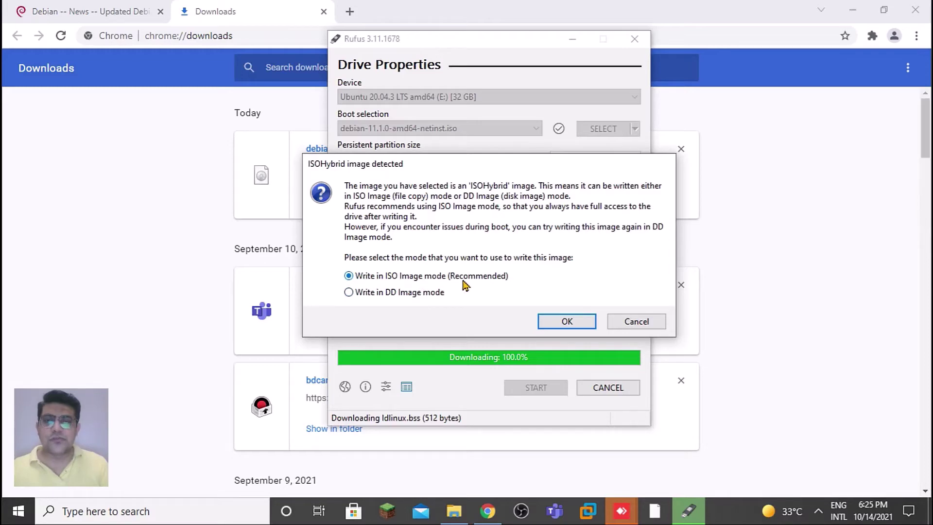
{"action": "left_click", "coordinate": [565, 321]}
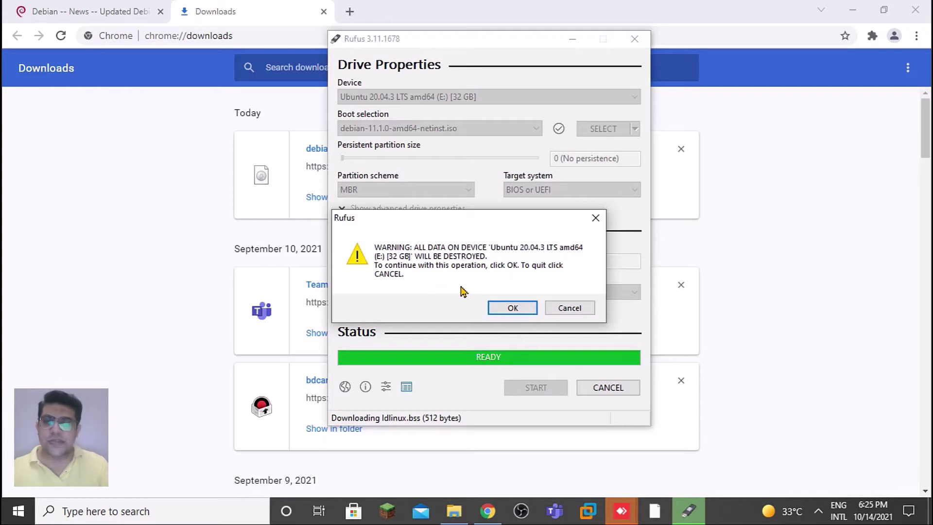
{"action": "left_click", "coordinate": [514, 311]}
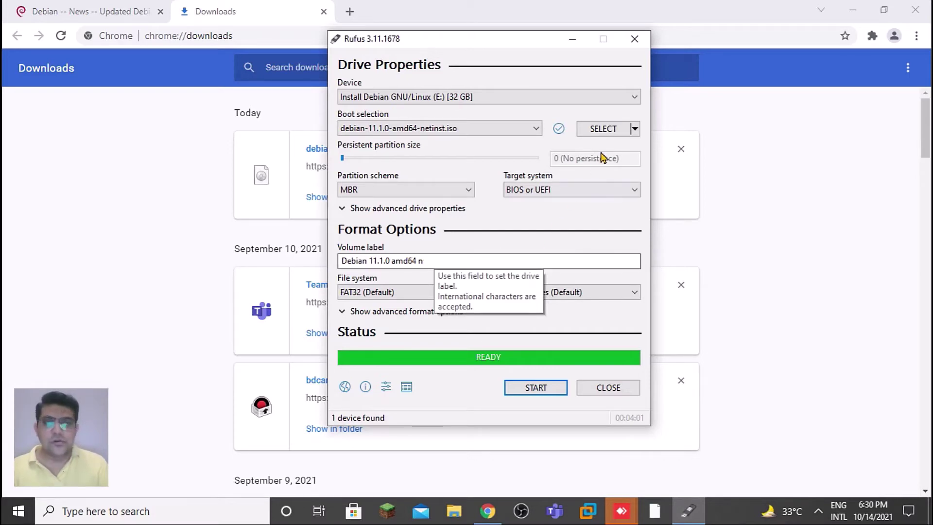
Step: Review the target system, partition scheme and file system options in Rufus, and close the program
{"action": "left_click", "coordinate": [548, 191]}
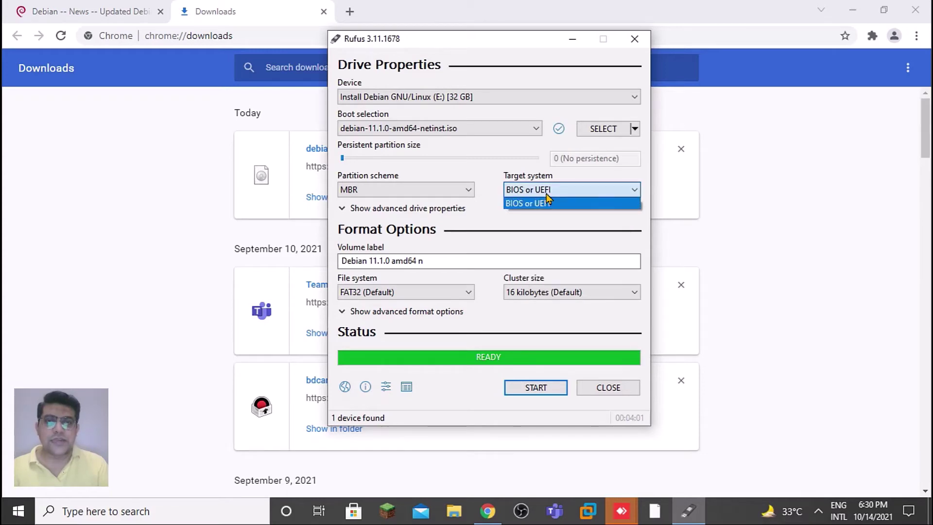
{"action": "left_click", "coordinate": [547, 197]}
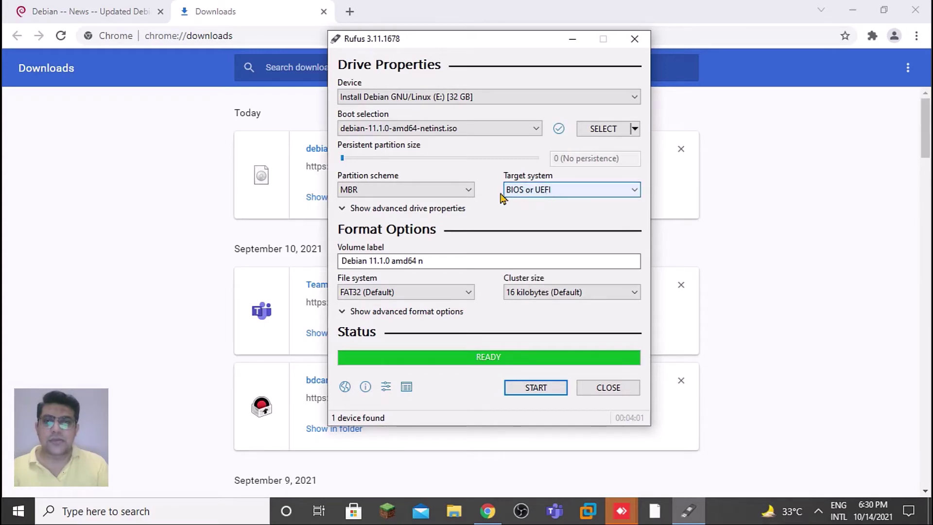
{"action": "left_click", "coordinate": [454, 191]}
{"action": "left_click", "coordinate": [453, 191]}
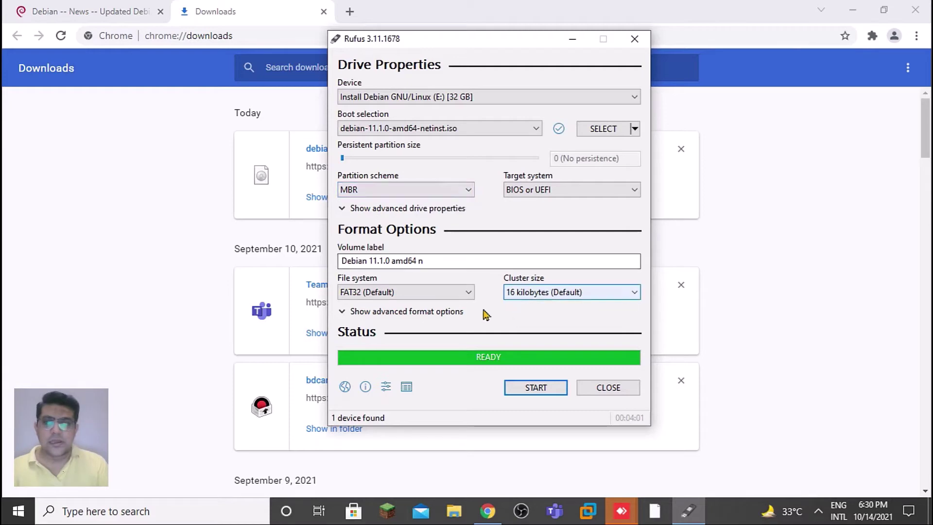
{"action": "left_click", "coordinate": [406, 293]}
{"action": "left_click", "coordinate": [406, 292]}
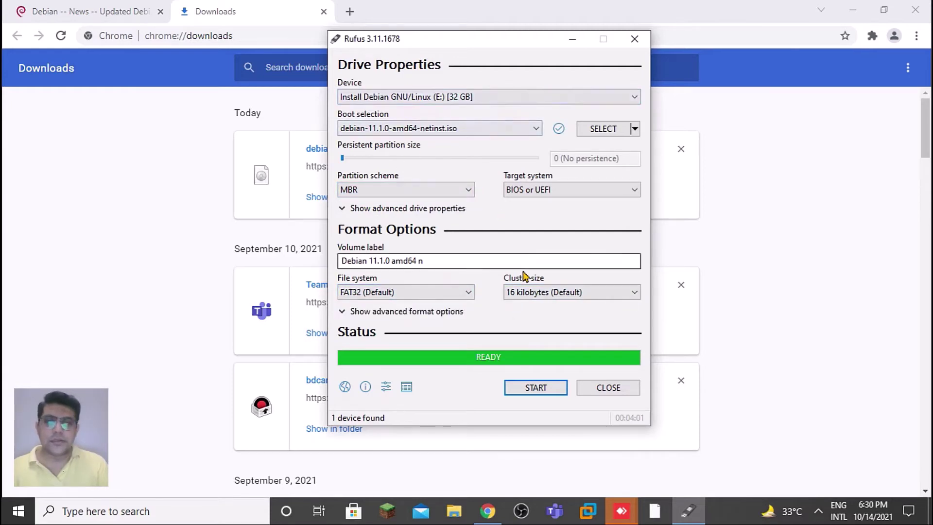
{"action": "left_click", "coordinate": [620, 388]}
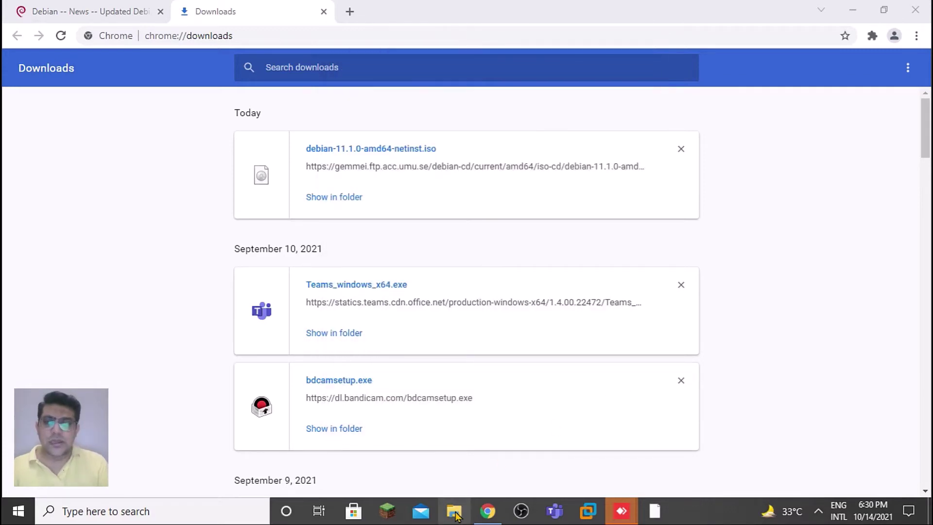
Step: Browse the files on the DEBIAN 11_1 (E:) drive in File Explorer and minimize the window
{"action": "left_click", "coordinate": [455, 511]}
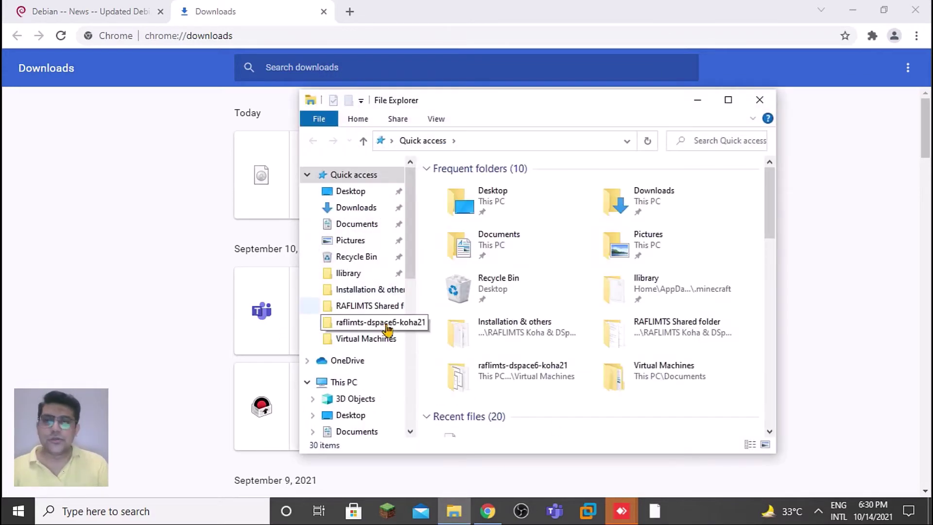
{"action": "left_click_drag", "start_coordinate": [410, 241], "coordinate": [414, 311]}
{"action": "left_click", "coordinate": [361, 339]}
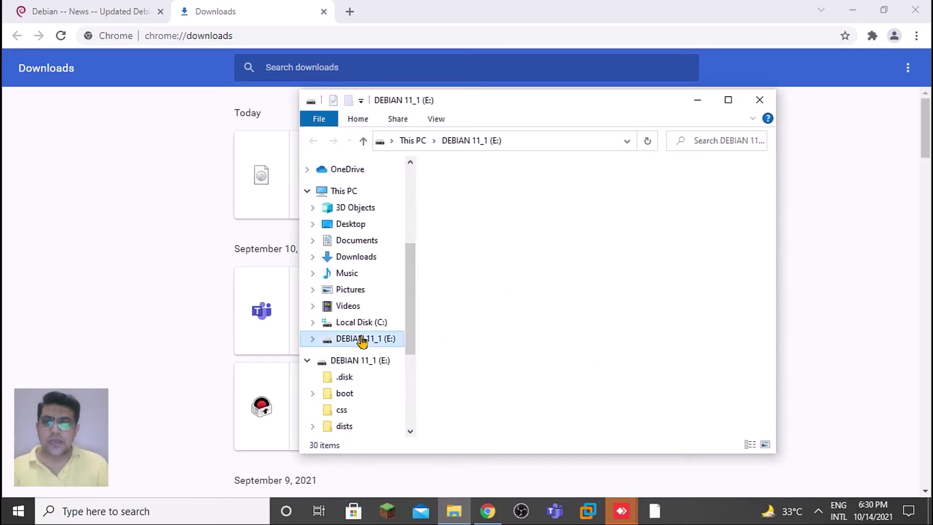
{"action": "left_click_drag", "start_coordinate": [770, 192], "coordinate": [779, 312]}
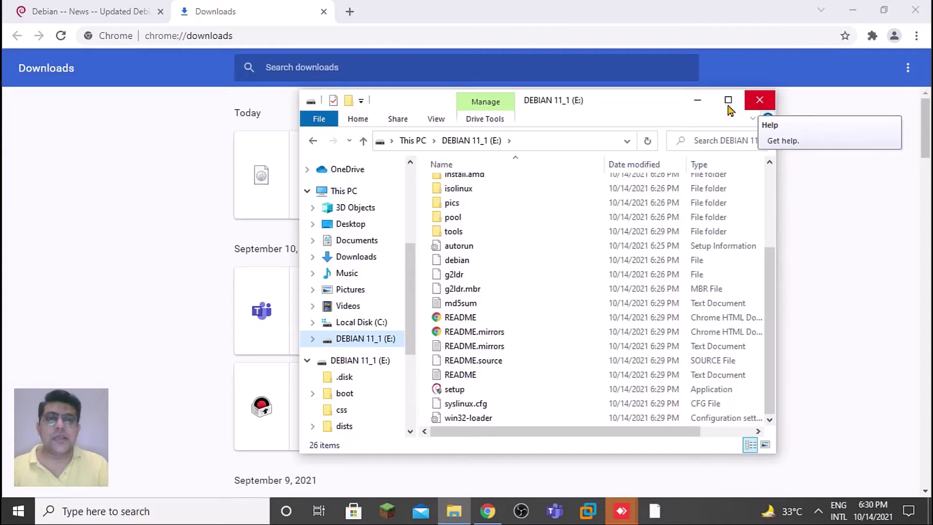
{"action": "left_click", "coordinate": [699, 100]}
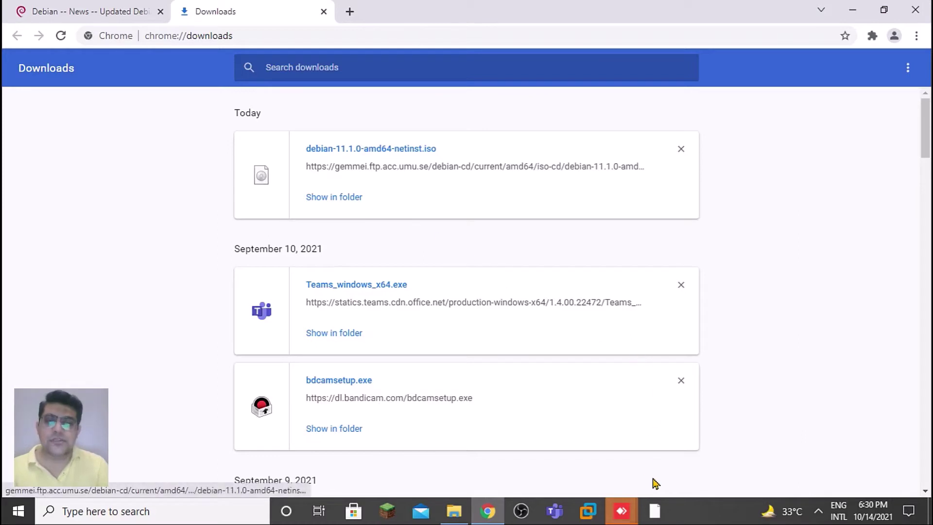
Step: Switch to VMware Workstation and start creating a new virtual machine with the Typical (recommended) configuration
{"action": "left_click", "coordinate": [584, 518]}
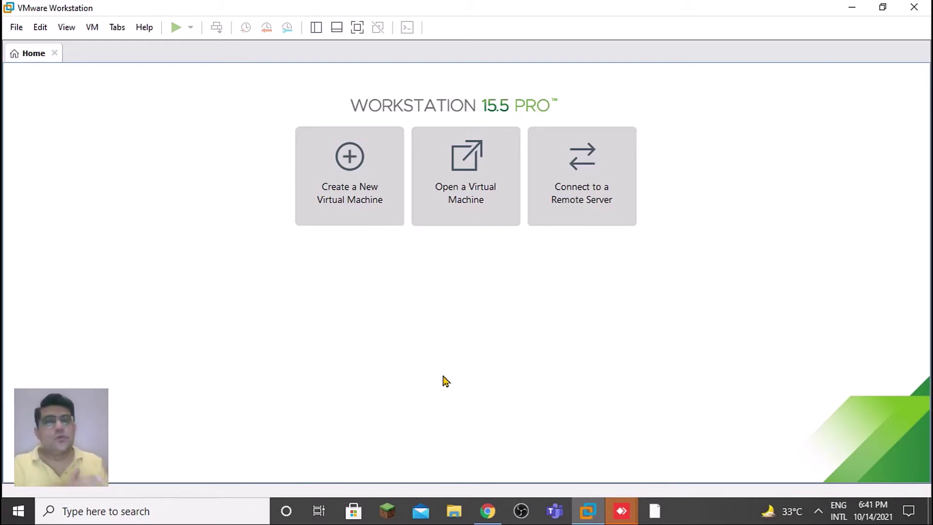
{"action": "left_click", "coordinate": [340, 190]}
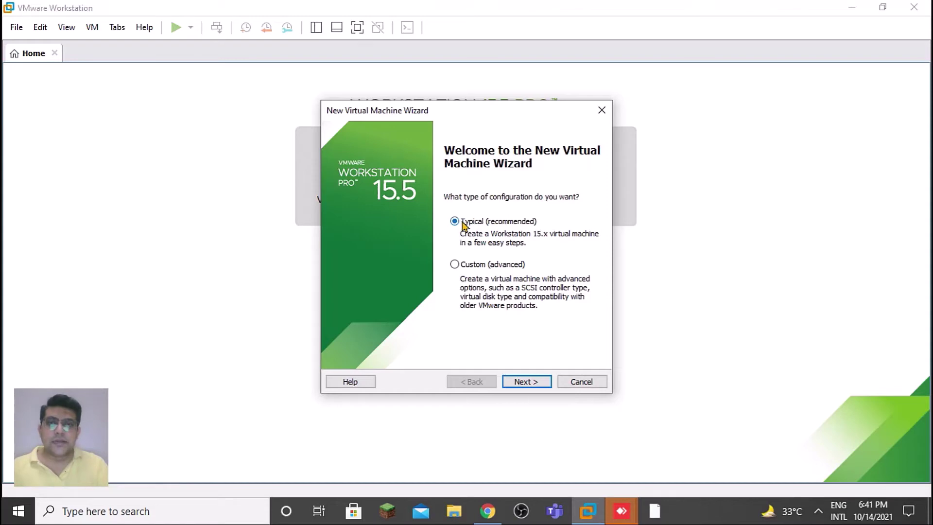
{"action": "left_click", "coordinate": [526, 383]}
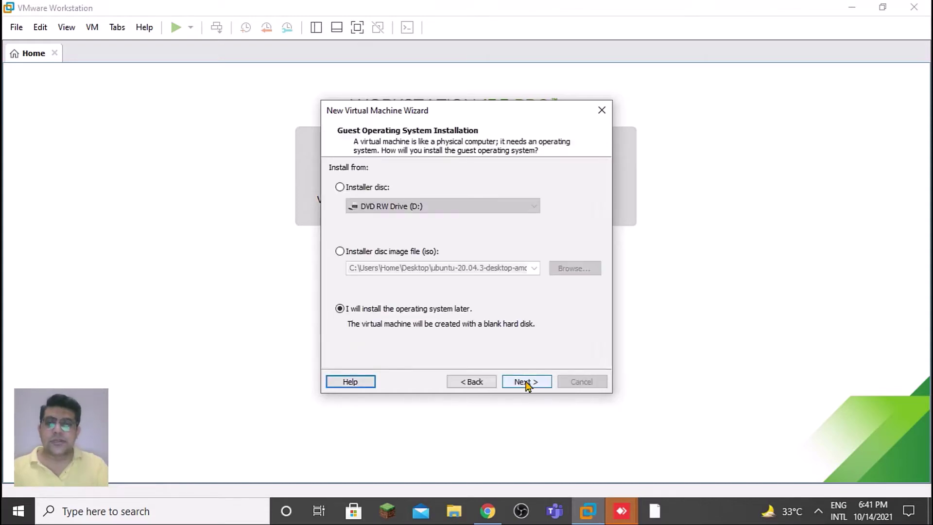
Step: Choose debian-11.1.0-amd64-netinst from the Downloads folder as the installer disc image and continue the wizard
{"action": "left_click", "coordinate": [354, 252]}
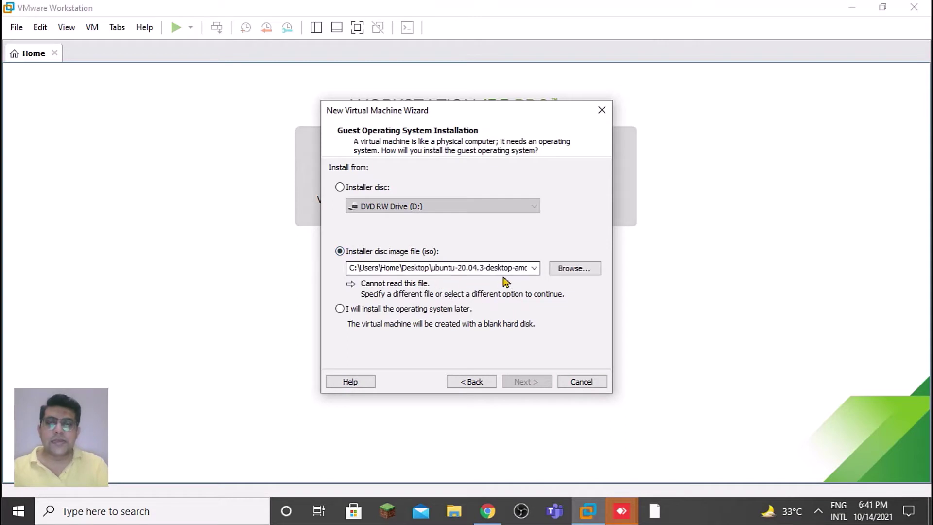
{"action": "left_click", "coordinate": [563, 272]}
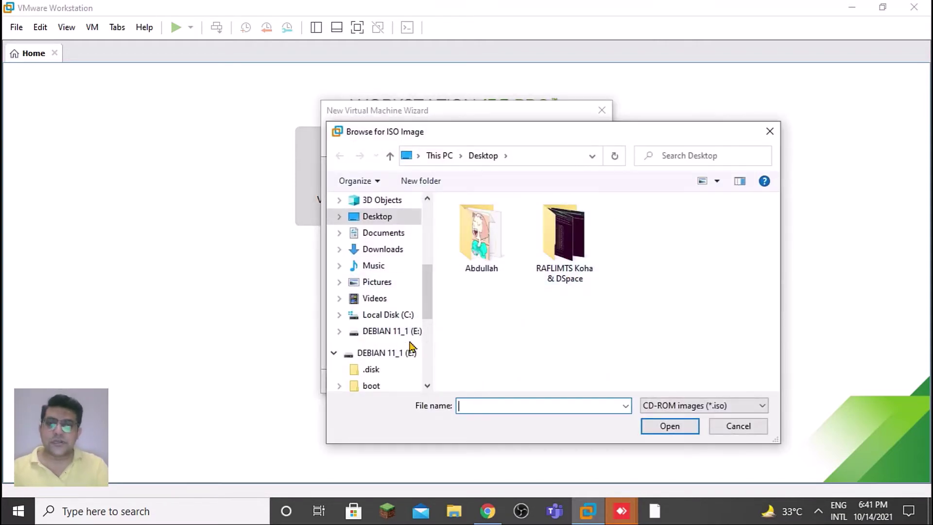
{"action": "left_click", "coordinate": [387, 250]}
{"action": "left_click", "coordinate": [494, 255]}
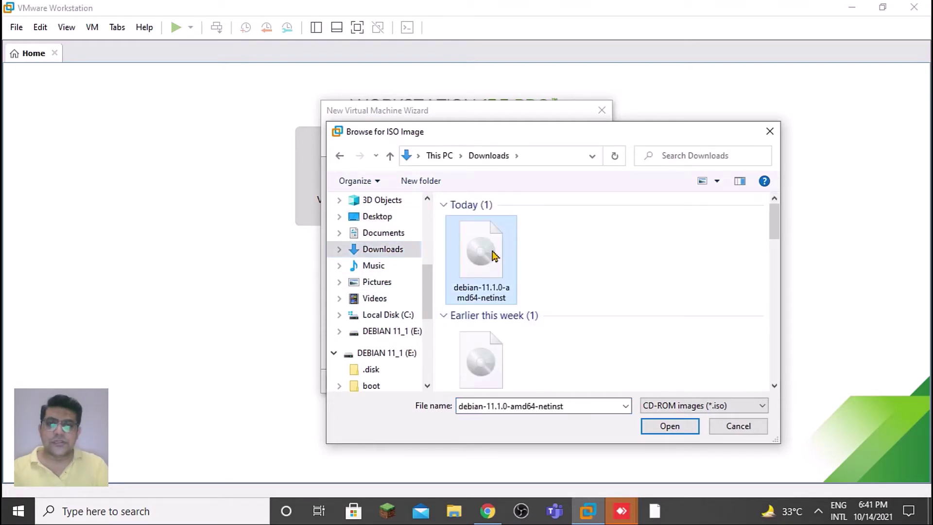
{"action": "left_click", "coordinate": [671, 427]}
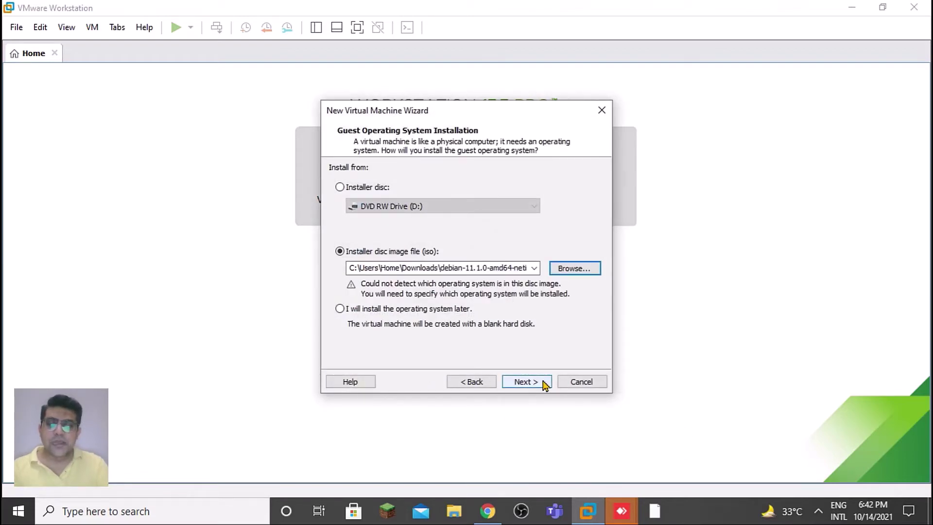
{"action": "left_click", "coordinate": [526, 382]}
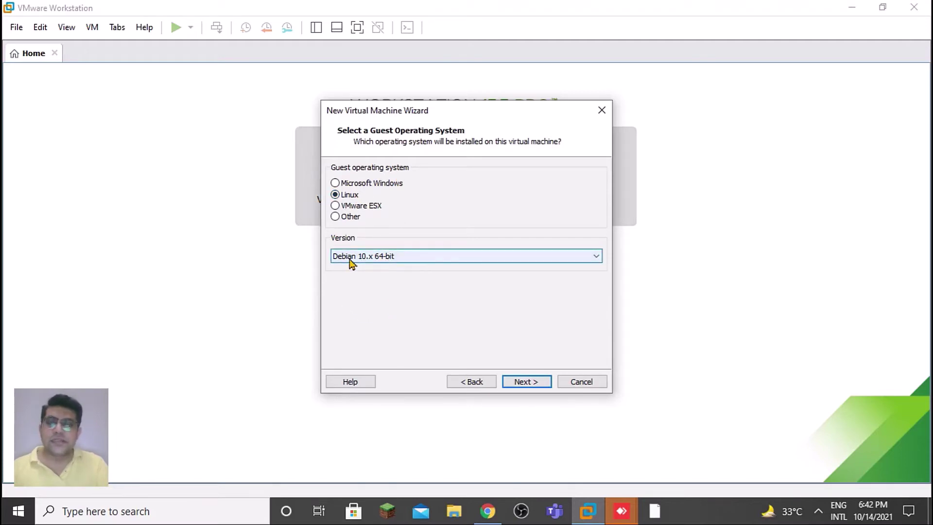
Step: Set the Linux guest operating system version to Debian 10.x 64-bit and continue
{"action": "left_click", "coordinate": [381, 259]}
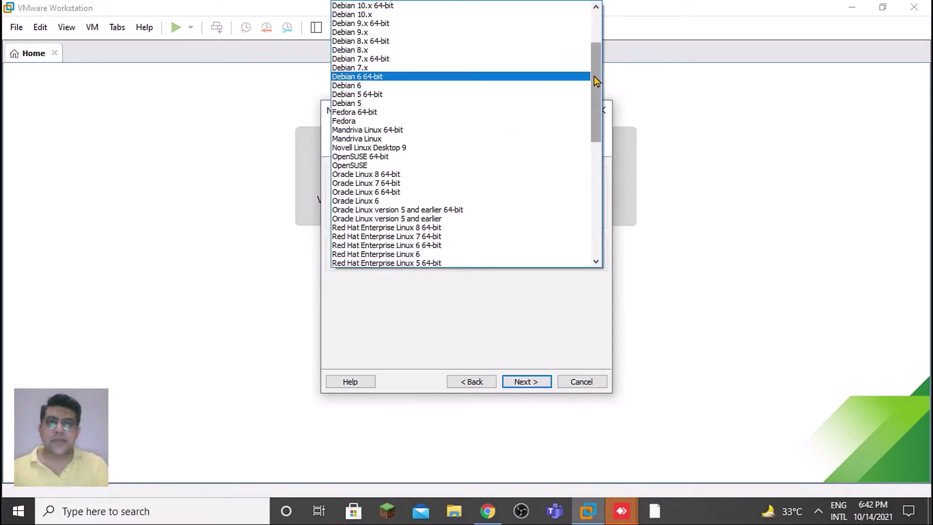
{"action": "left_click_drag", "start_coordinate": [596, 82], "coordinate": [597, 67]}
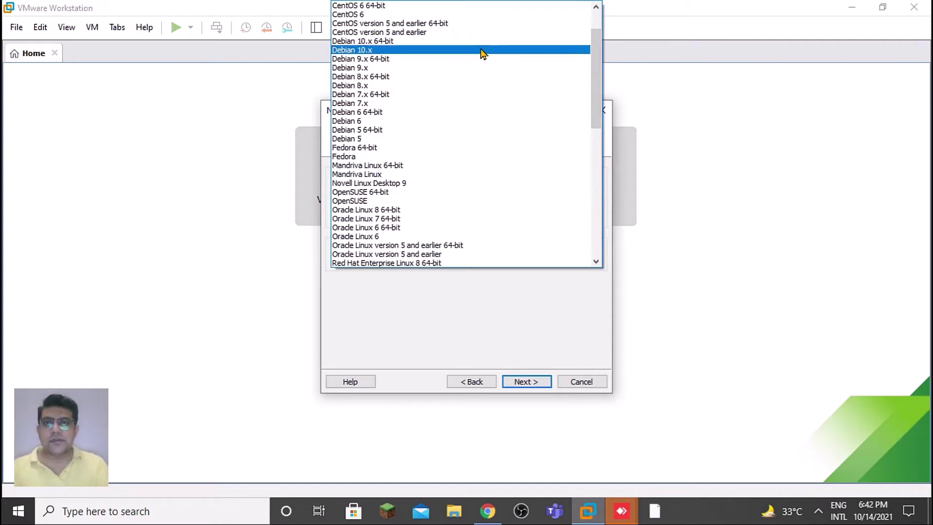
{"action": "left_click", "coordinate": [482, 42]}
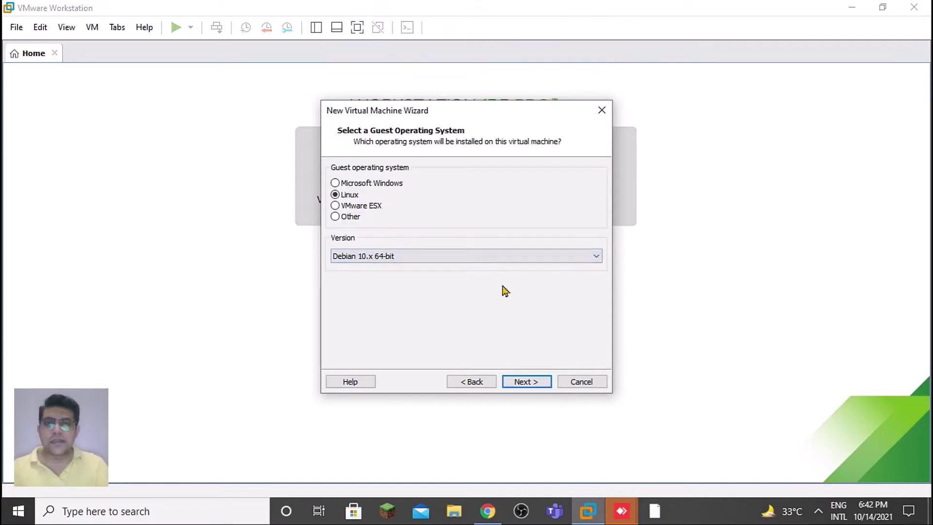
{"action": "left_click", "coordinate": [527, 381]}
Step: Replace the suggested virtual machine name with raflimts-debian and continue
{"action": "left_click", "coordinate": [423, 185]}
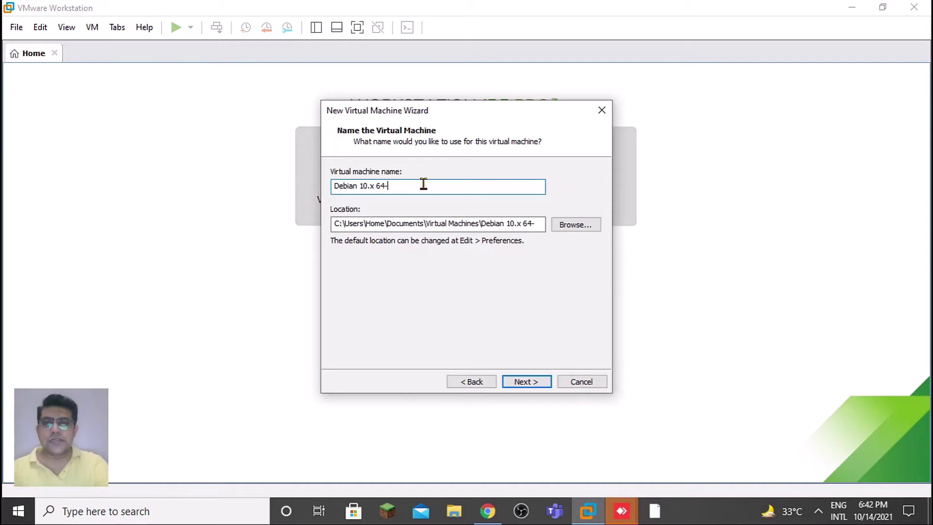
{"action": "key", "text": "BackSpace"}
{"action": "key", "text": "BackSpace"}
{"action": "key", "text": "BackSpace"}
{"action": "key", "text": "BackSpace"}
{"action": "key", "text": "BackSpace"}
{"action": "key", "text": "BackSpace"}
{"action": "key", "text": "BackSpace"}
{"action": "key", "text": "BackSpace"}
{"action": "key", "text": "BackSpace"}
{"action": "key", "text": "BackSpace"}
{"action": "key", "text": "BackSpace"}
{"action": "key", "text": "BackSpace"}
{"action": "key", "text": "BackSpace"}
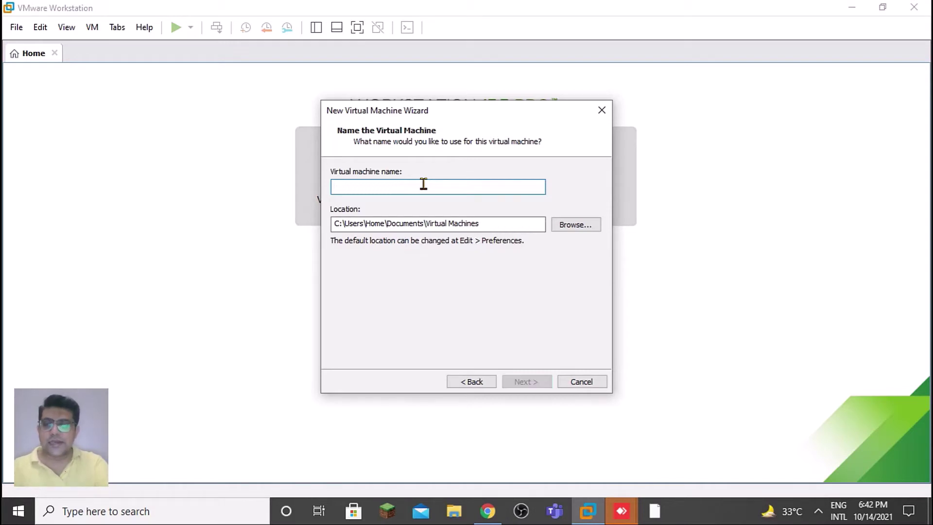
{"action": "type", "text": "rafim"}
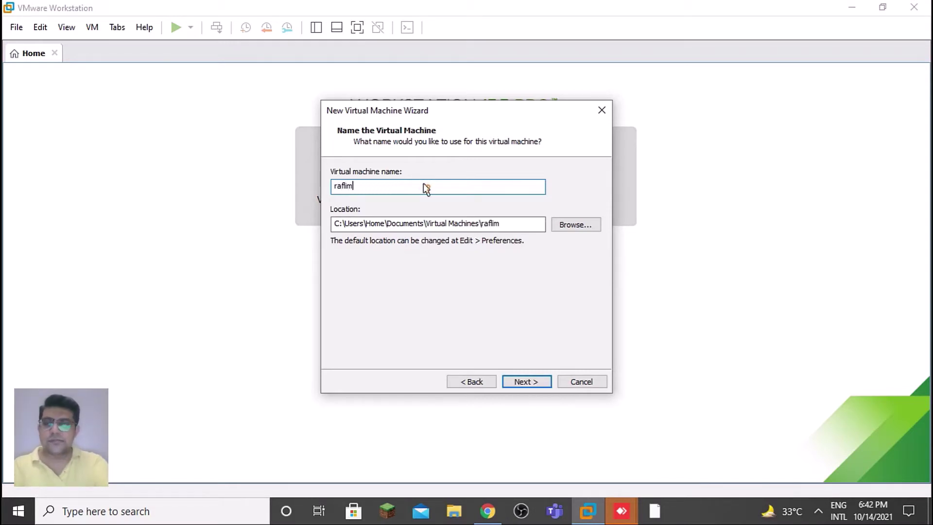
{"action": "type", "text": "limt"}
{"action": "key", "text": "BackSpace"}
{"action": "key", "text": "BackSpace"}
{"action": "key", "text": "BackSpace"}
{"action": "key", "text": "BackSpace"}
{"action": "key", "text": "BackSpace"}
{"action": "key", "text": "BackSpace"}
{"action": "key", "text": "BackSpace"}
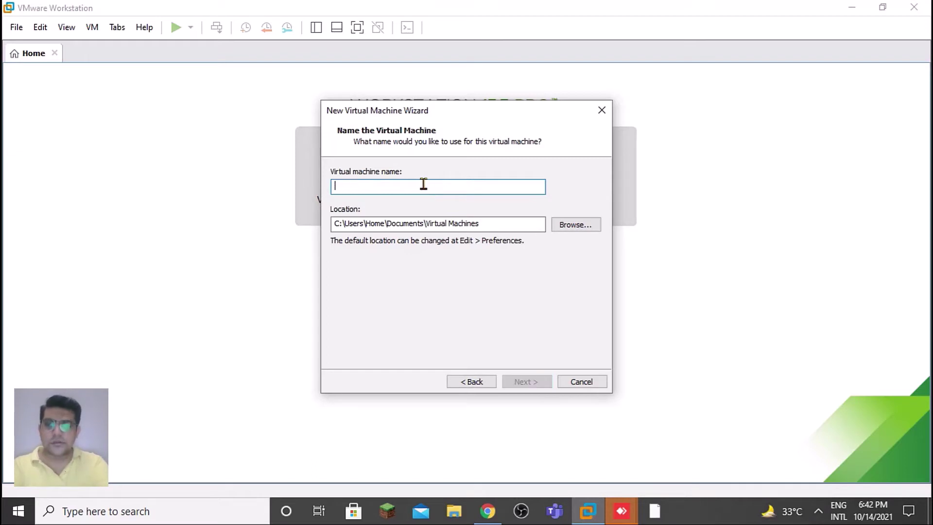
{"action": "type", "text": "rafimts-debian"}
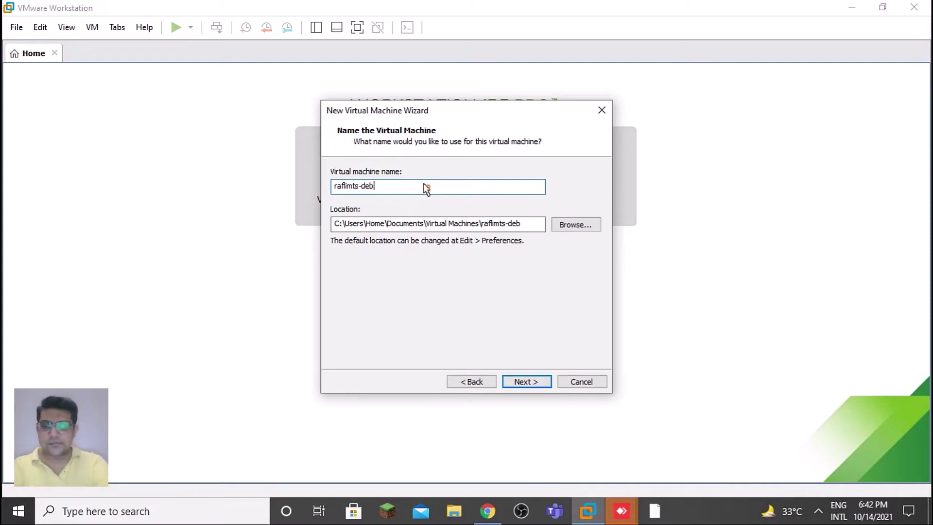
{"action": "left_click", "coordinate": [536, 383]}
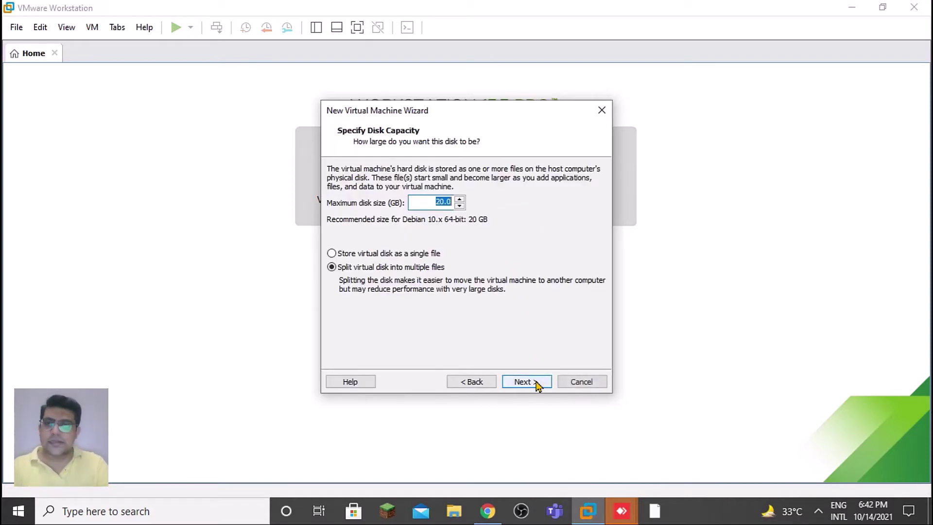
Step: Set the maximum disk size to 60 GB, keep the virtual disk split into multiple files, and continue
{"action": "left_click", "coordinate": [438, 201]}
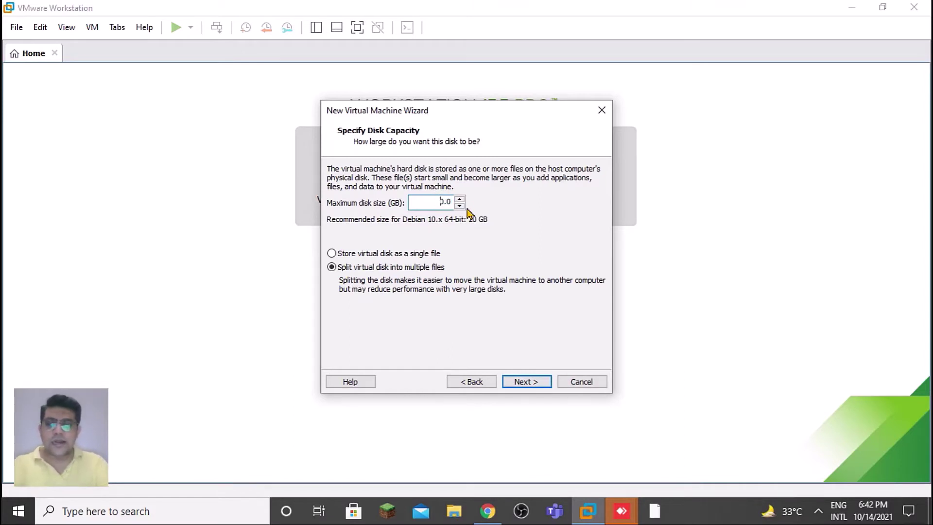
{"action": "type", "text": "6"}
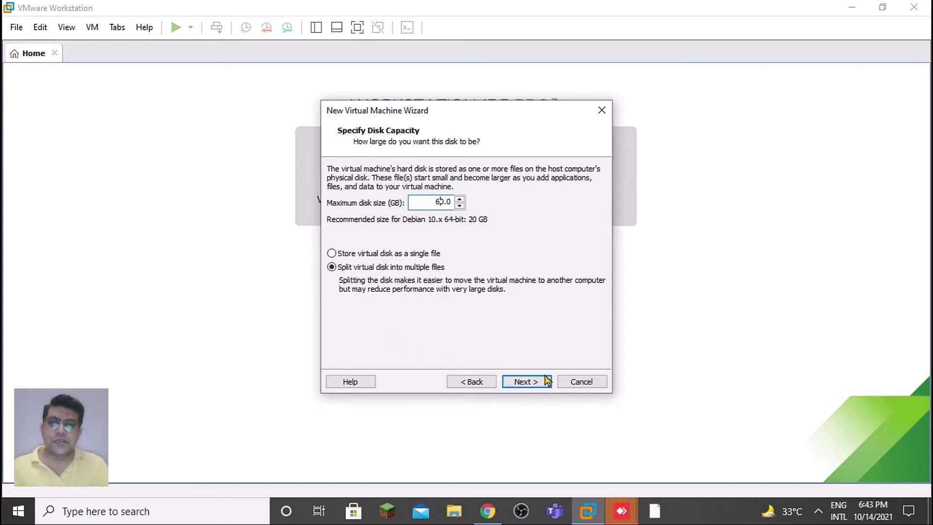
{"action": "left_click", "coordinate": [527, 382]}
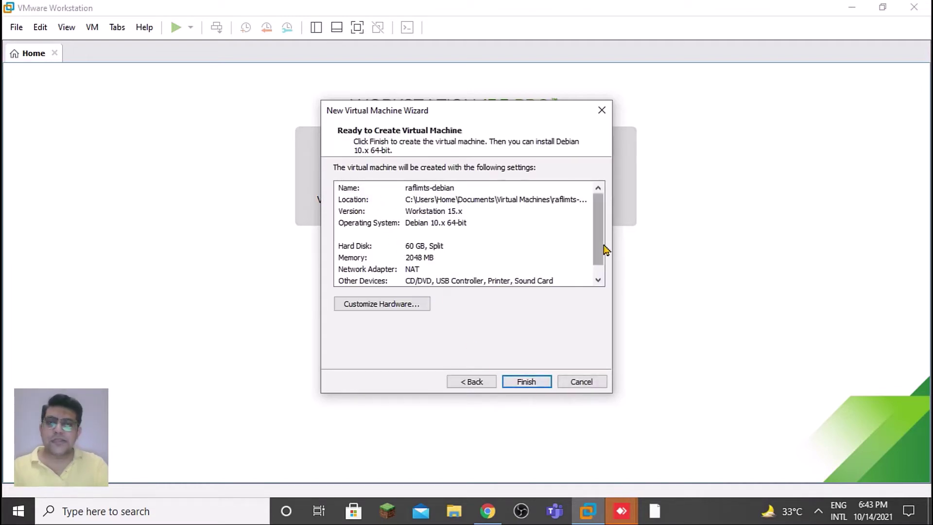
Step: Customize the virtual machine's hardware by setting its memory to 6048 MB
{"action": "left_click_drag", "start_coordinate": [599, 230], "coordinate": [599, 210]}
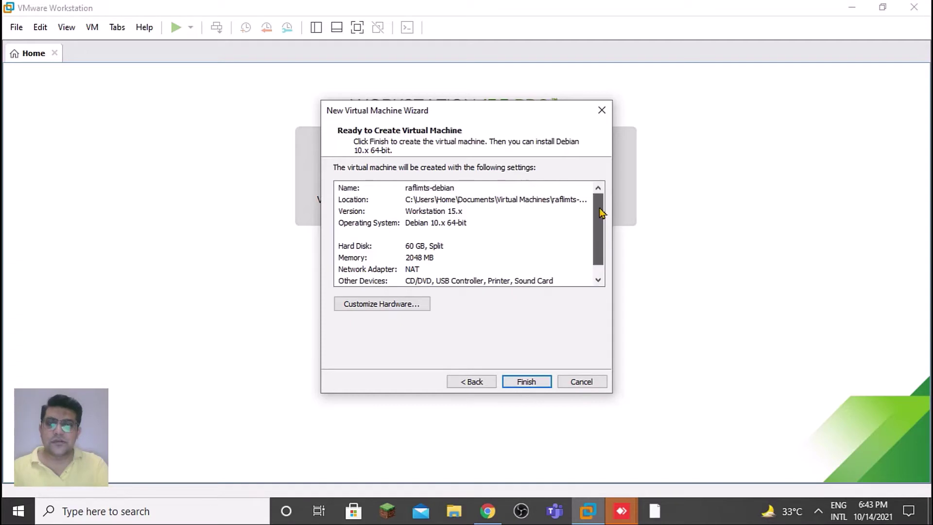
{"action": "left_click", "coordinate": [423, 257]}
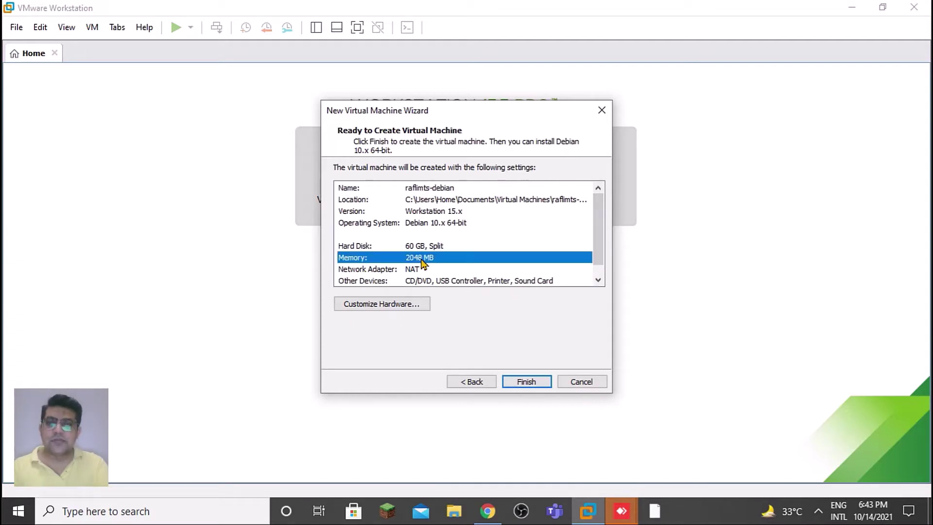
{"action": "left_click", "coordinate": [402, 306]}
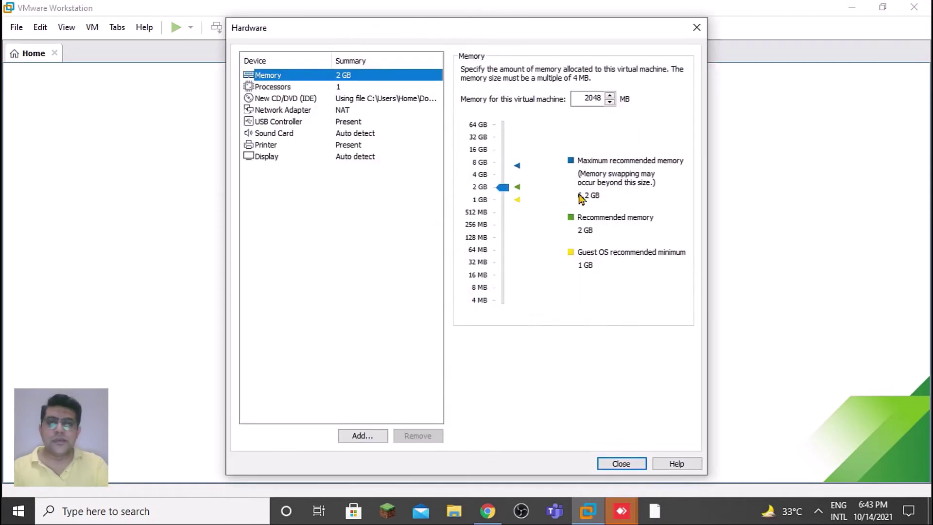
{"action": "left_click", "coordinate": [589, 99]}
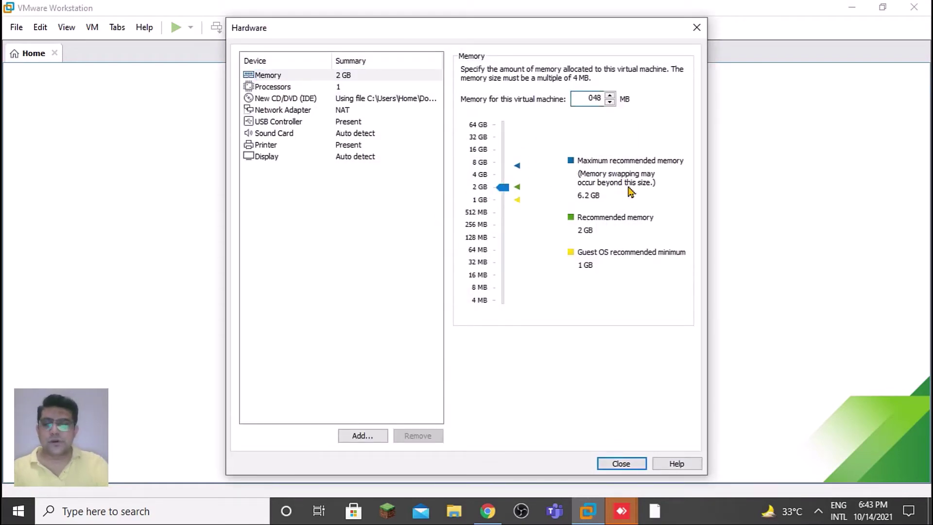
{"action": "key", "text": "BackSpace"}
{"action": "type", "text": "6"}
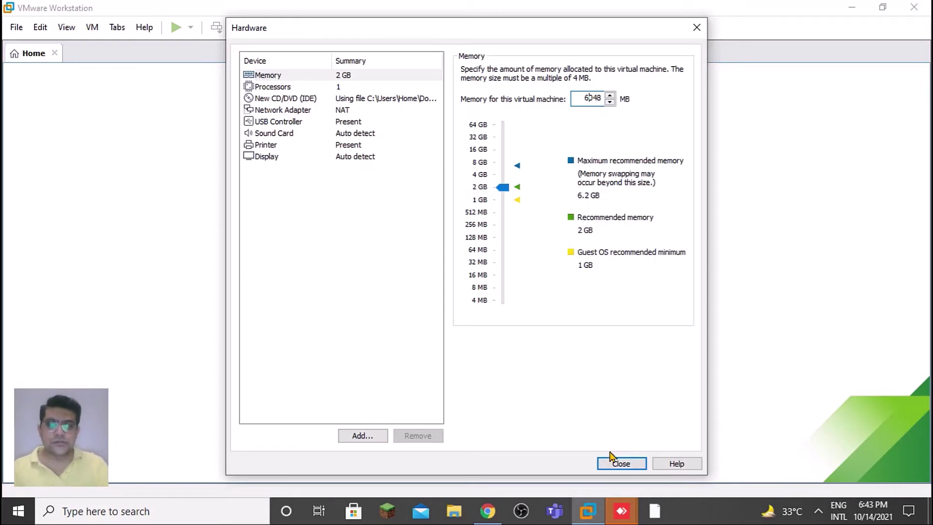
{"action": "left_click", "coordinate": [620, 464]}
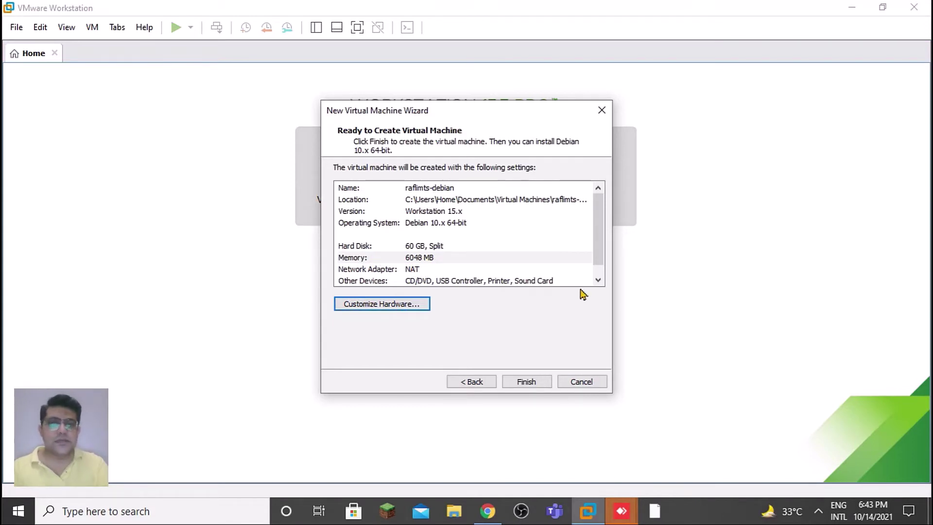
Step: Review the summary of settings and finish creating the virtual machine
{"action": "left_click_drag", "start_coordinate": [596, 216], "coordinate": [598, 253]}
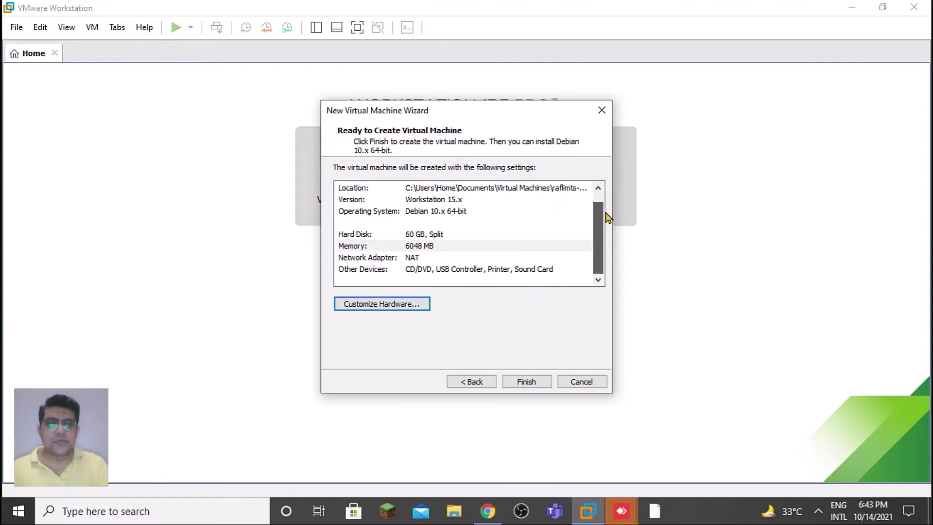
{"action": "left_click", "coordinate": [598, 187]}
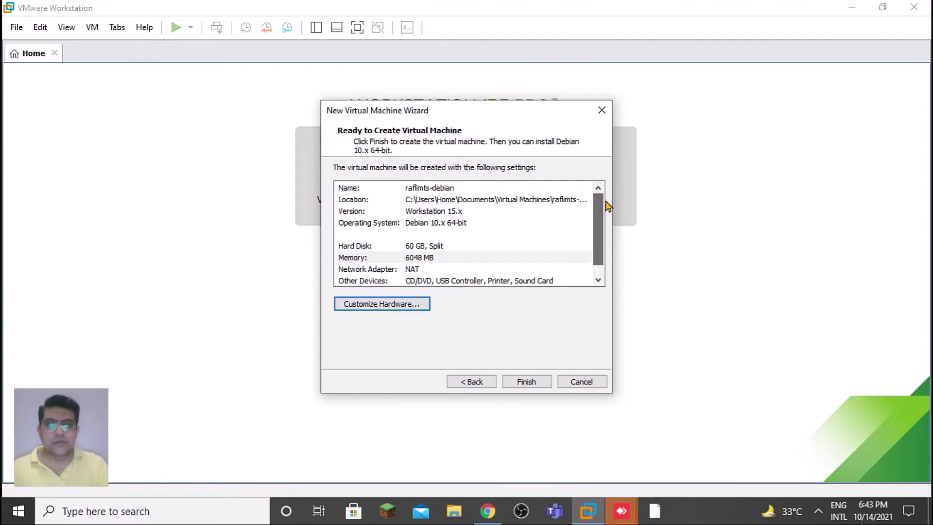
{"action": "left_click", "coordinate": [534, 382]}
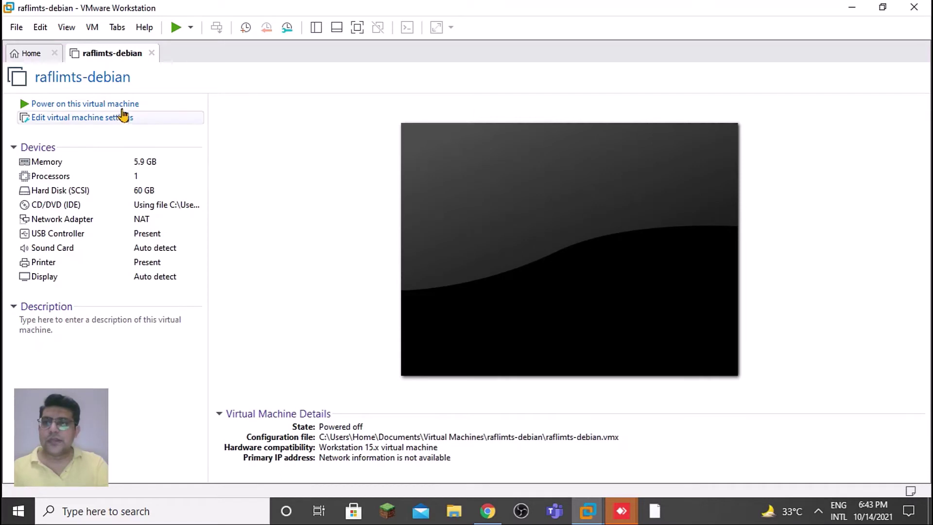
Step: Power on the virtual machine and start the Graphical install from the Debian installer menu
{"action": "left_click", "coordinate": [124, 104]}
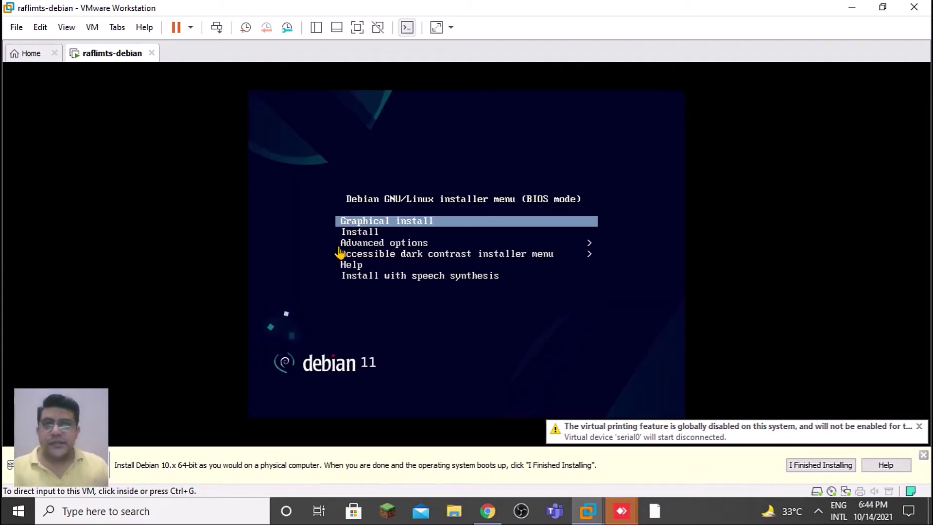
{"action": "left_click", "coordinate": [429, 224]}
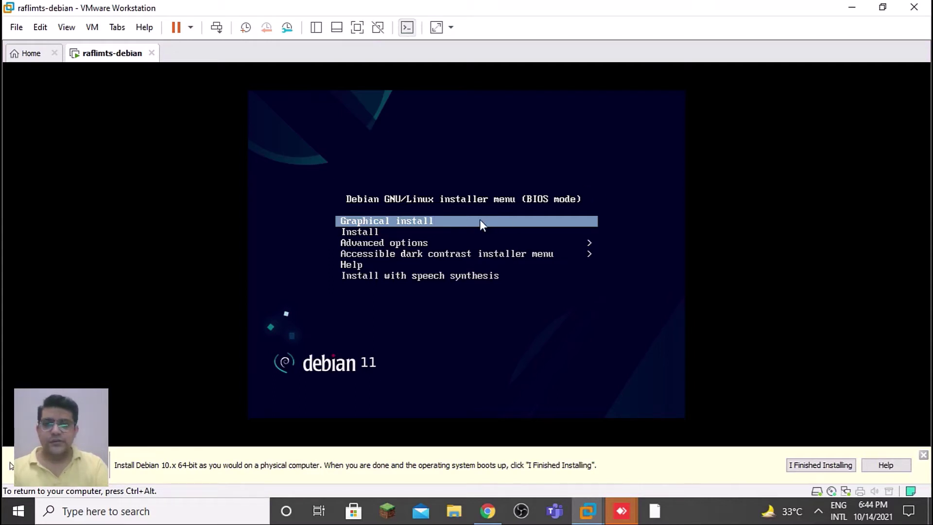
{"action": "key", "text": "Return"}
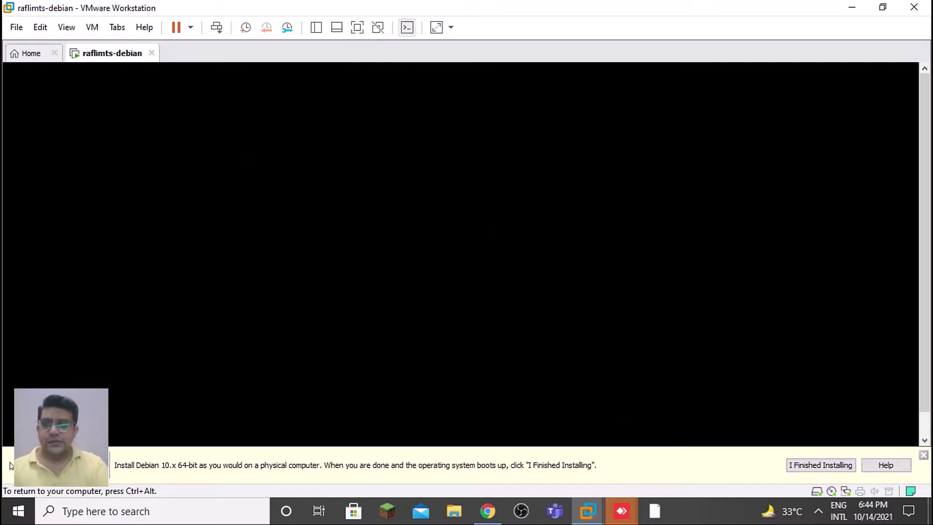
Step: Show the virtual machine in full screen and continue with English as the installation language
{"action": "left_click", "coordinate": [357, 27]}
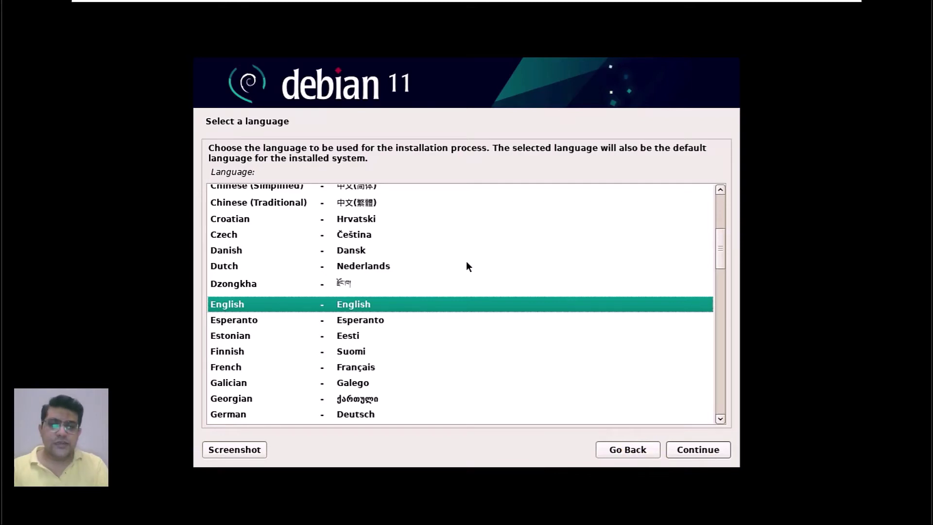
{"action": "left_click", "coordinate": [710, 454]}
{"action": "left_click", "coordinate": [707, 450]}
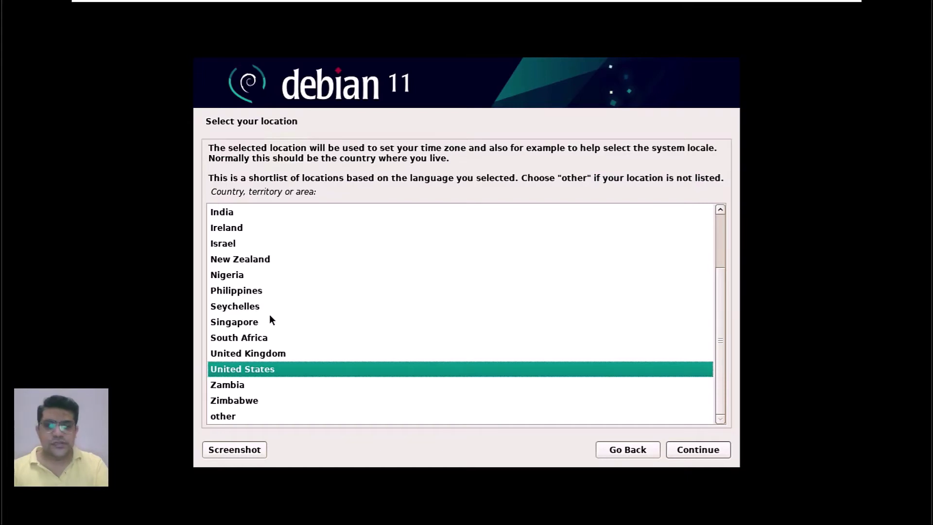
Step: Look through the list of countries and territories offered for the system's location
{"action": "key", "text": "Up"}
{"action": "key", "text": "Up"}
{"action": "key", "text": "Up"}
{"action": "key", "text": "Up"}
{"action": "key", "text": "Up"}
{"action": "key", "text": "Up"}
{"action": "key", "text": "Up"}
{"action": "key", "text": "Up"}
{"action": "key", "text": "Up"}
{"action": "key", "text": "Up"}
{"action": "key", "text": "Up"}
{"action": "key", "text": "Up"}
{"action": "key", "text": "Up"}
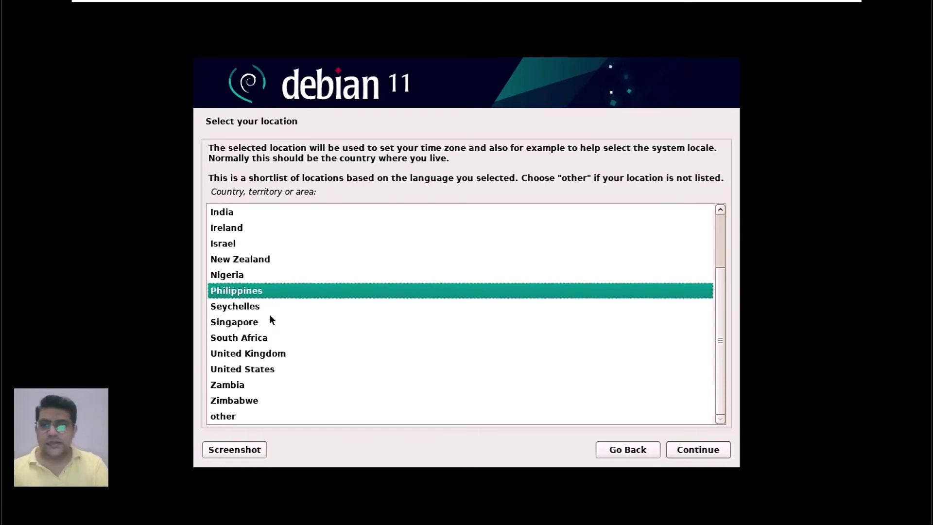
{"action": "key", "text": "Up"}
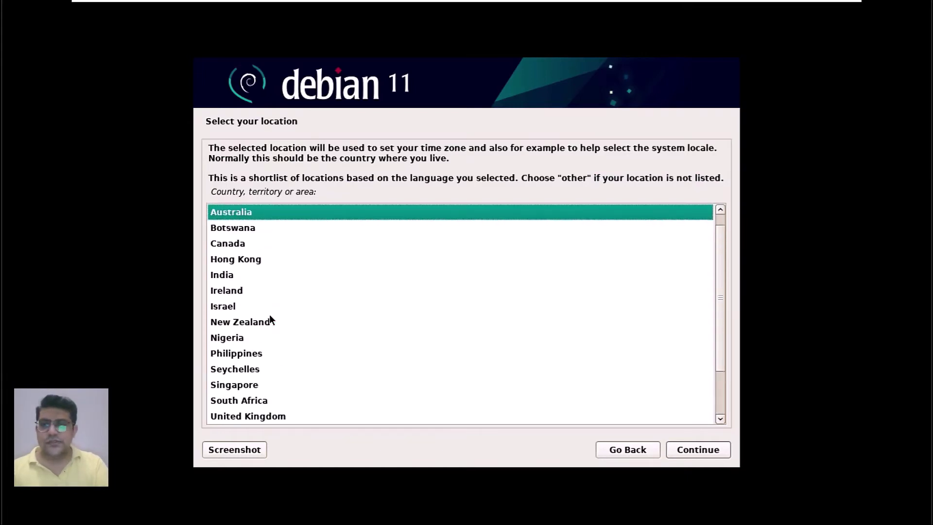
{"action": "key", "text": "Down"}
{"action": "key", "text": "Down"}
{"action": "key", "text": "Down"}
{"action": "key", "text": "Down"}
{"action": "key", "text": "Down"}
{"action": "key", "text": "Down"}
{"action": "key", "text": "Down"}
{"action": "key", "text": "Down"}
{"action": "key", "text": "Down"}
{"action": "key", "text": "Down"}
{"action": "key", "text": "Down"}
{"action": "key", "text": "Down"}
{"action": "key", "text": "Down"}
{"action": "key", "text": "Down"}
{"action": "key", "text": "Down"}
{"action": "key", "text": "Down"}
{"action": "key", "text": "Down"}
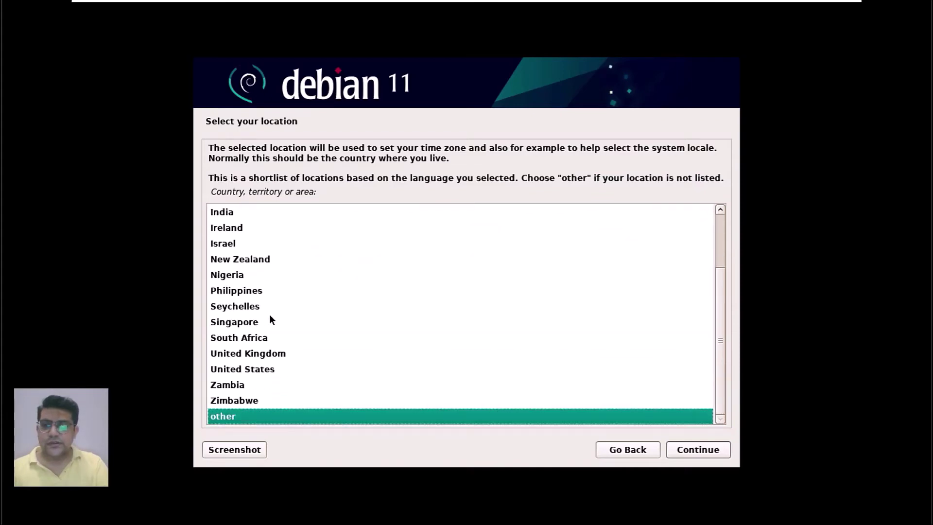
{"action": "key", "text": "Up"}
{"action": "key", "text": "Up"}
{"action": "key", "text": "Up"}
{"action": "key", "text": "Up"}
{"action": "key", "text": "Up"}
{"action": "key", "text": "Up"}
{"action": "key", "text": "Up"}
{"action": "key", "text": "Up"}
{"action": "key", "text": "Up"}
{"action": "key", "text": "Up"}
{"action": "key", "text": "Up"}
{"action": "key", "text": "Up"}
{"action": "key", "text": "Up"}
{"action": "key", "text": "Up"}
{"action": "key", "text": "Up"}
{"action": "key", "text": "Up"}
{"action": "key", "text": "Up"}
{"action": "key", "text": "Up"}
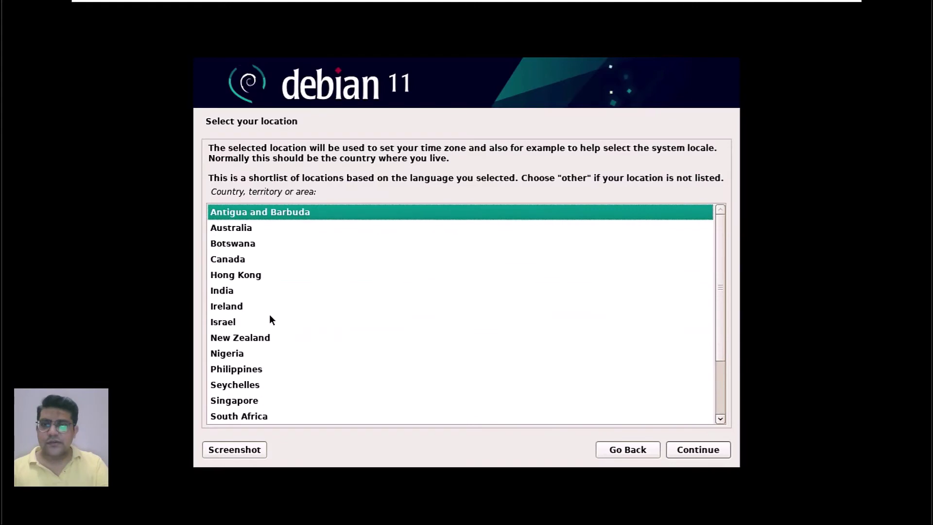
{"action": "key", "text": "Down"}
{"action": "key", "text": "Down"}
{"action": "key", "text": "Down"}
{"action": "key", "text": "Down"}
{"action": "key", "text": "Down"}
{"action": "key", "text": "Down"}
{"action": "key", "text": "Down"}
{"action": "key", "text": "Down"}
{"action": "key", "text": "Down"}
{"action": "key", "text": "Down"}
{"action": "key", "text": "Down"}
{"action": "key", "text": "Down"}
{"action": "key", "text": "Down"}
{"action": "key", "text": "Down"}
{"action": "key", "text": "Down"}
{"action": "key", "text": "Down"}
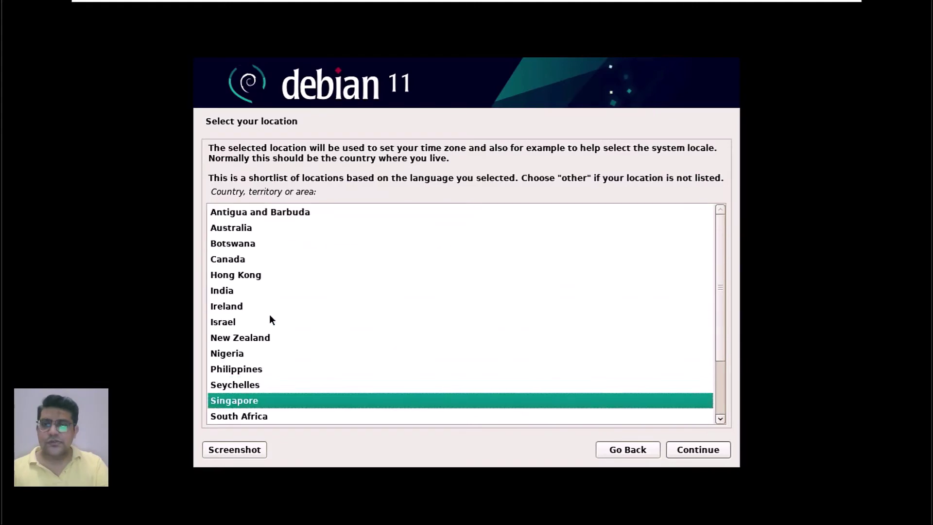
Step: Choose United States as the location and American English as the keyboard's keymap
{"action": "key", "text": "Up"}
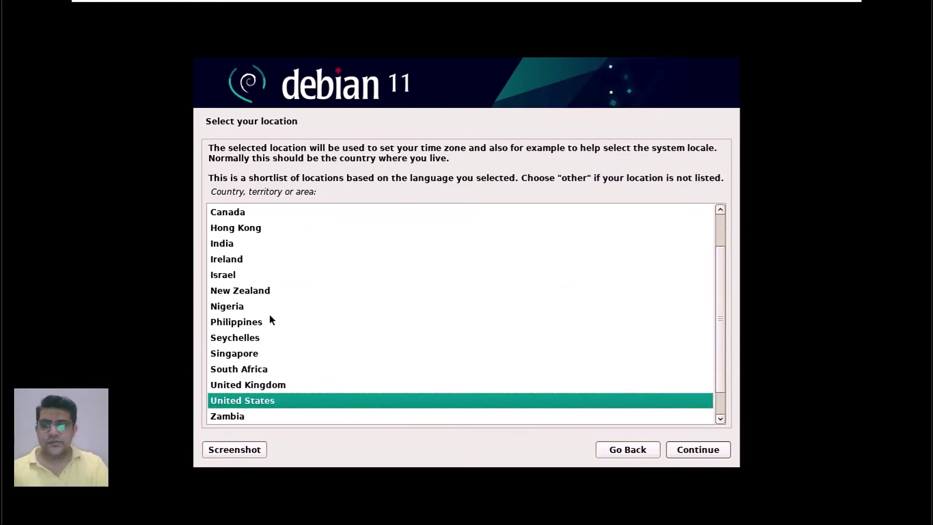
{"action": "left_click", "coordinate": [696, 448]}
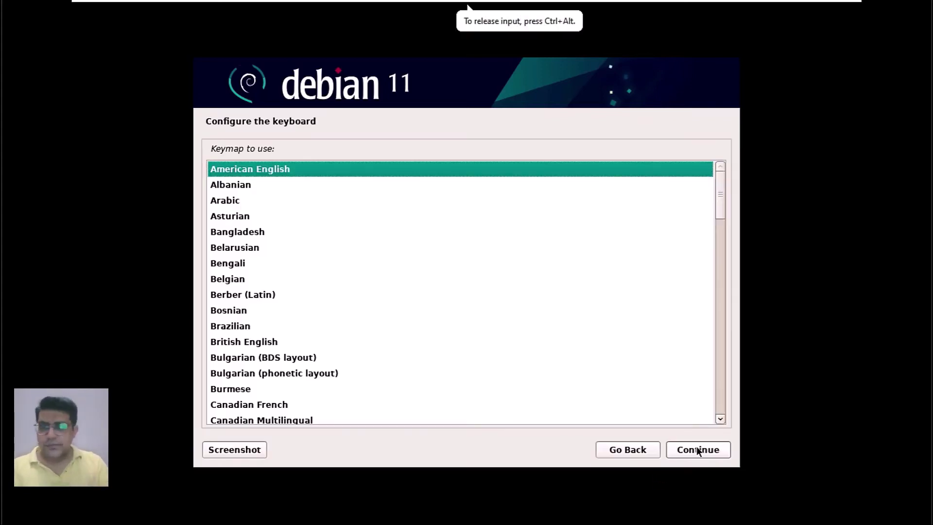
{"action": "left_click", "coordinate": [697, 449]}
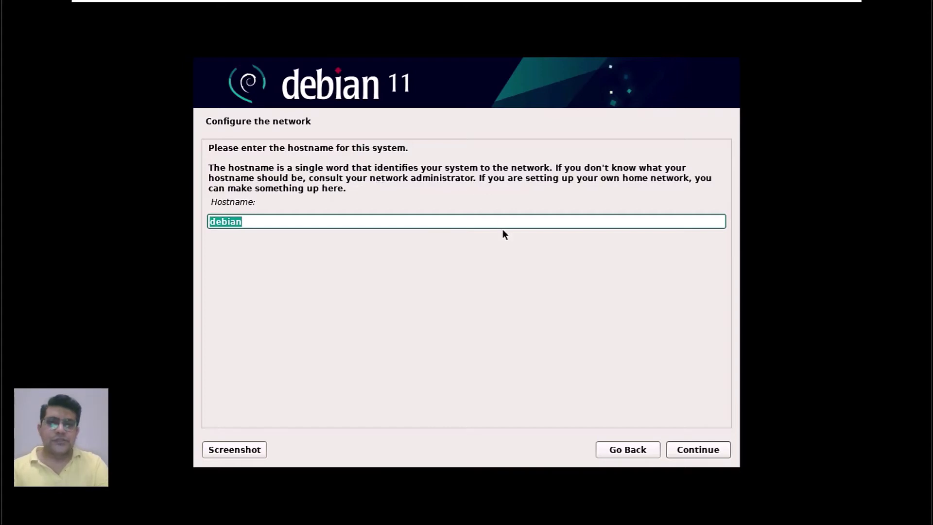
Step: Set the system's hostname to raflimts in the network configuration and continue
{"action": "left_click", "coordinate": [699, 450]}
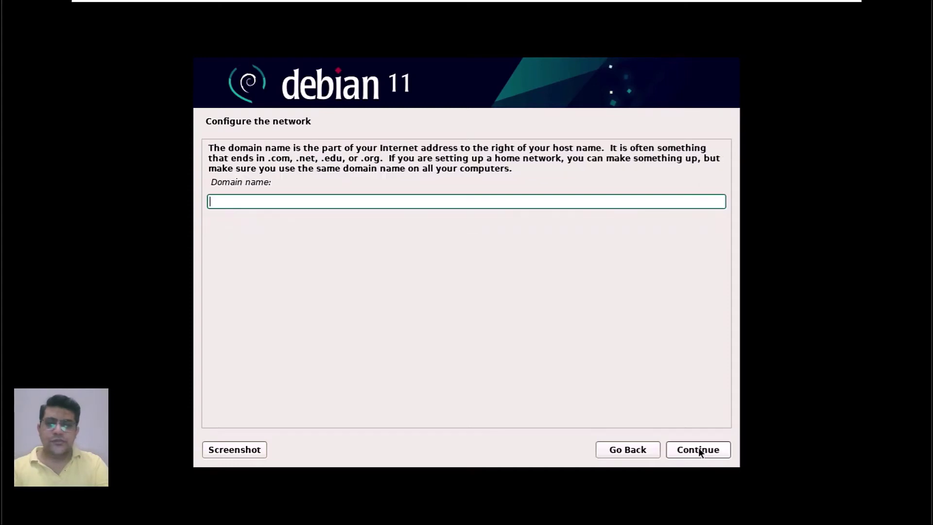
{"action": "left_click", "coordinate": [625, 450]}
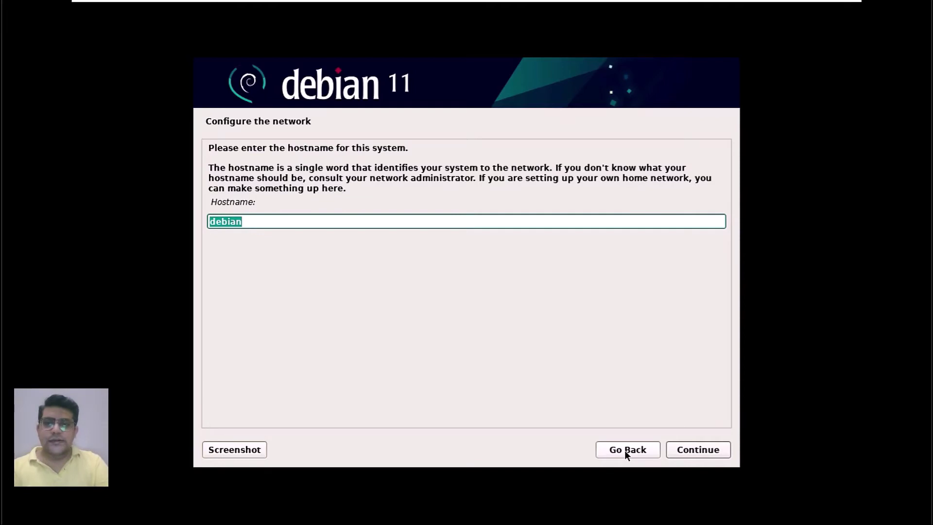
{"action": "type", "text": "rafl"}
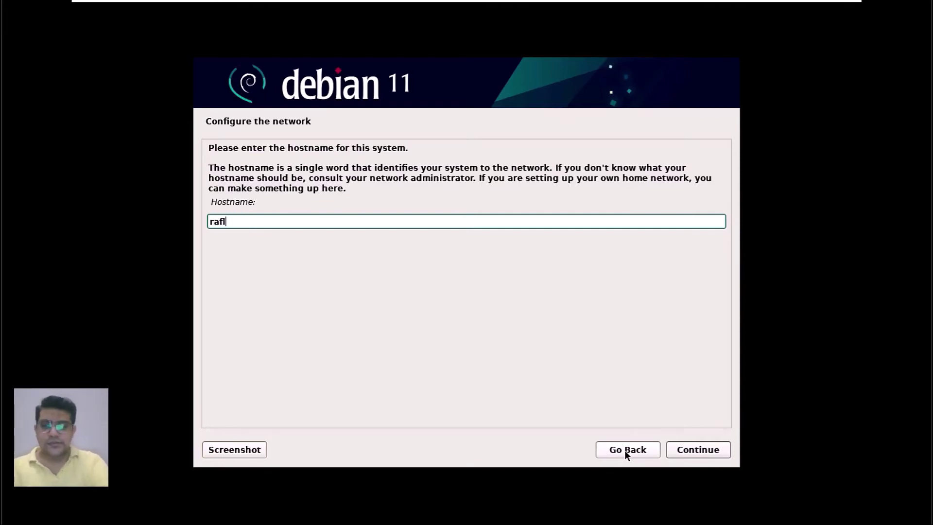
{"action": "type", "text": "imts"}
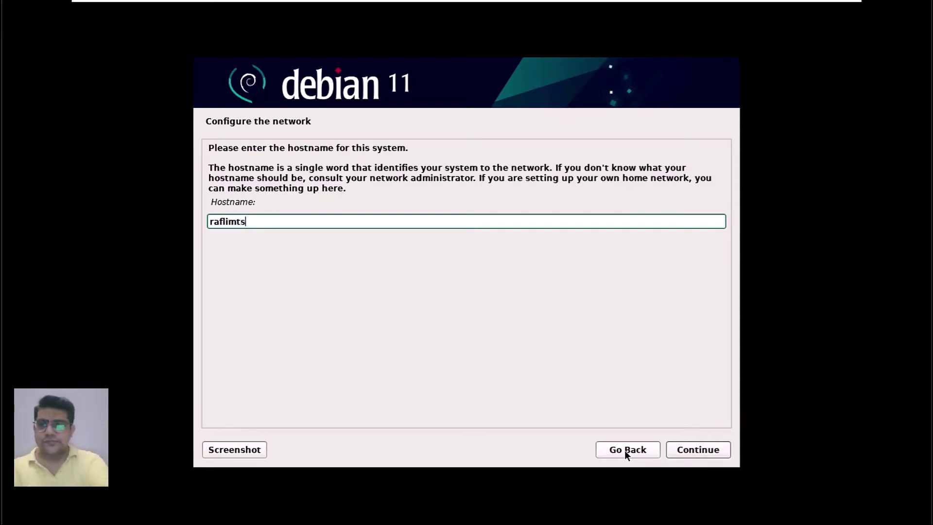
{"action": "left_click", "coordinate": [701, 450]}
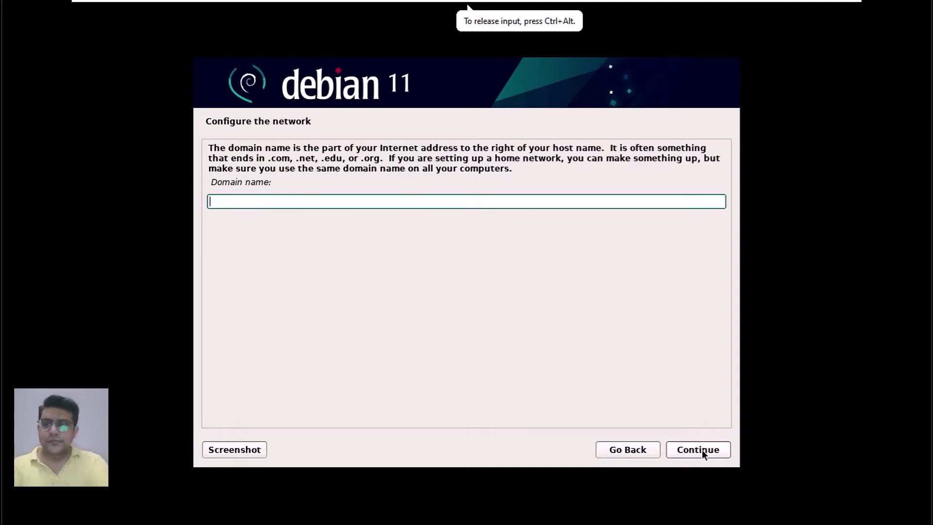
Step: Set the network's domain name to raflimts and continue to the user setup
{"action": "type", "text": "raflim"}
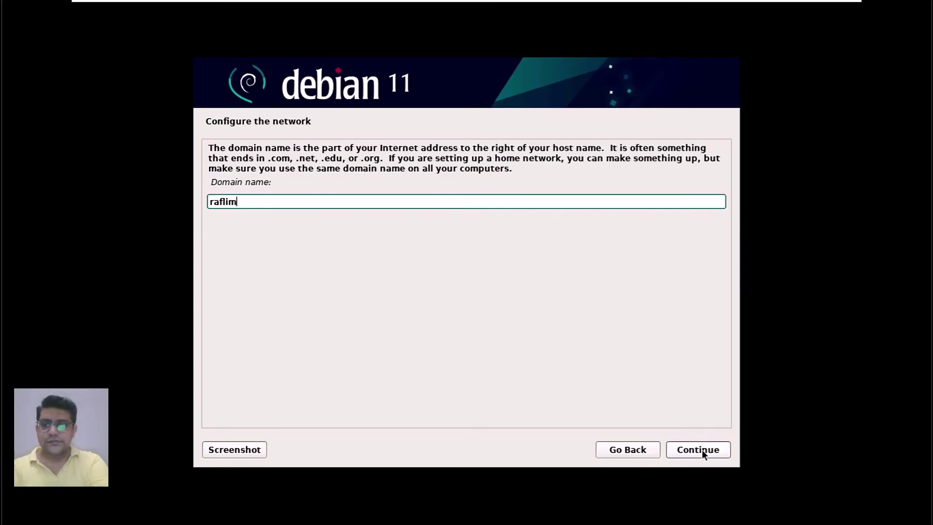
{"action": "type", "text": "ts"}
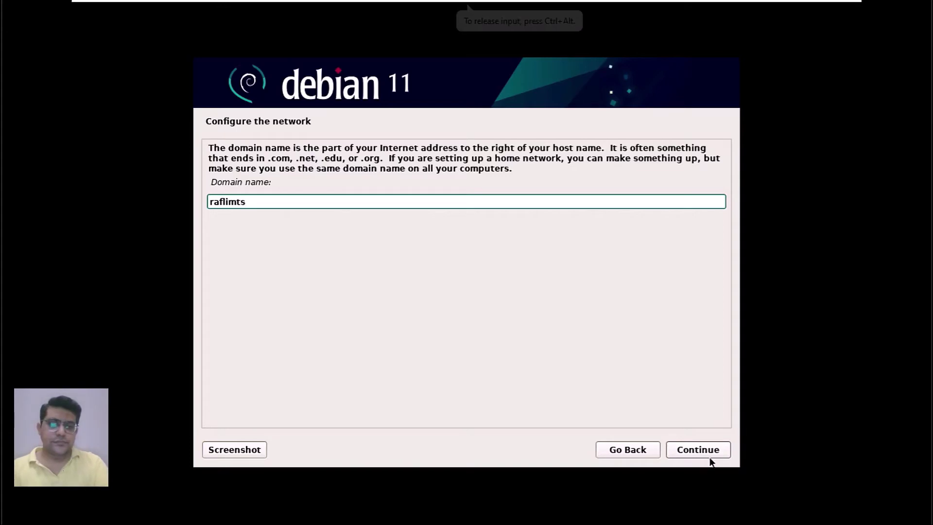
{"action": "left_click", "coordinate": [710, 450]}
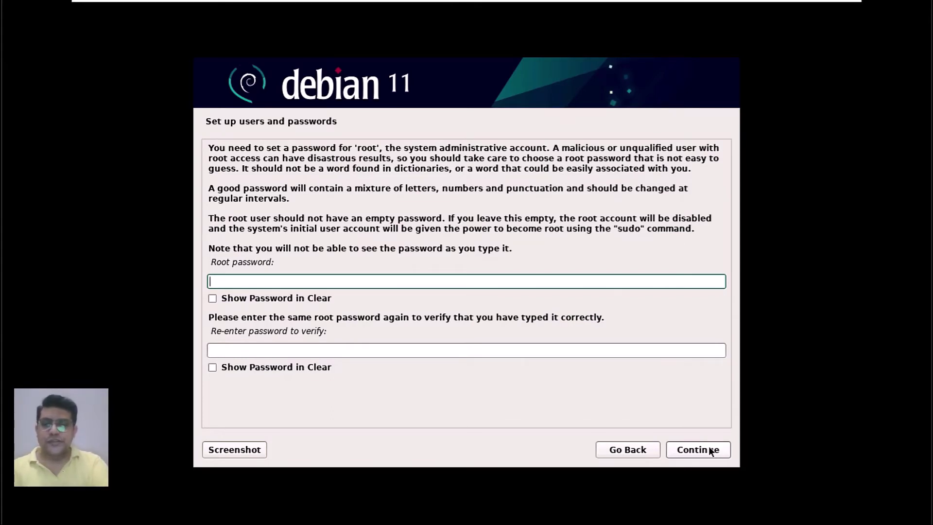
Step: Enter the root password, re-enter it for verification, and continue
{"action": "type", "text": "*******"}
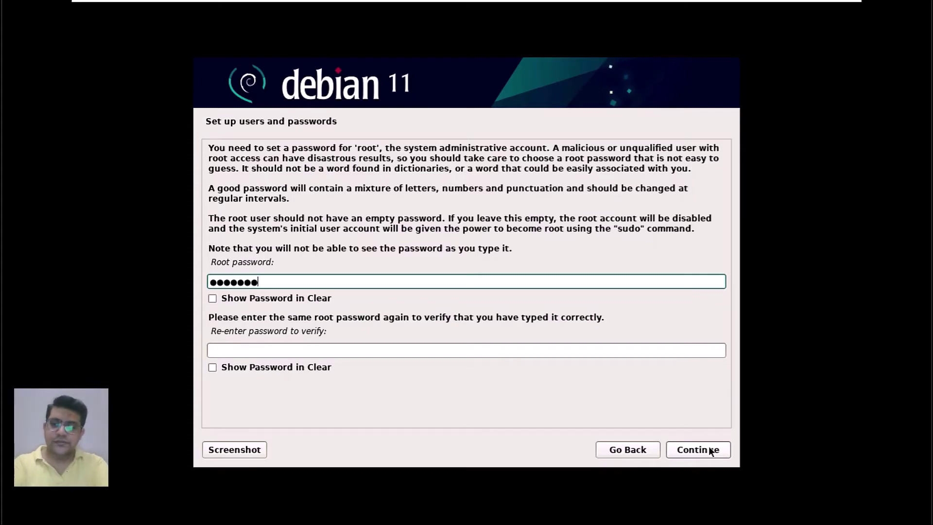
{"action": "key", "text": "Tab"}
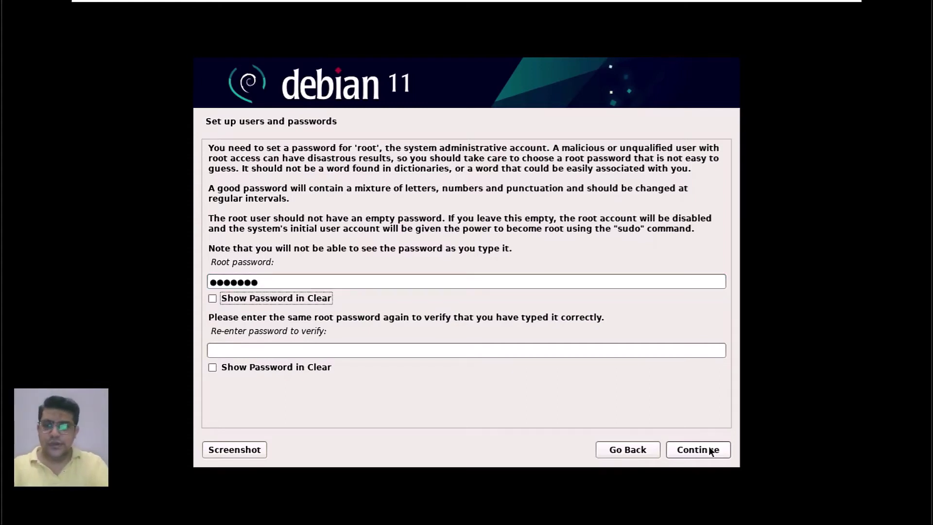
{"action": "left_click", "coordinate": [478, 348]}
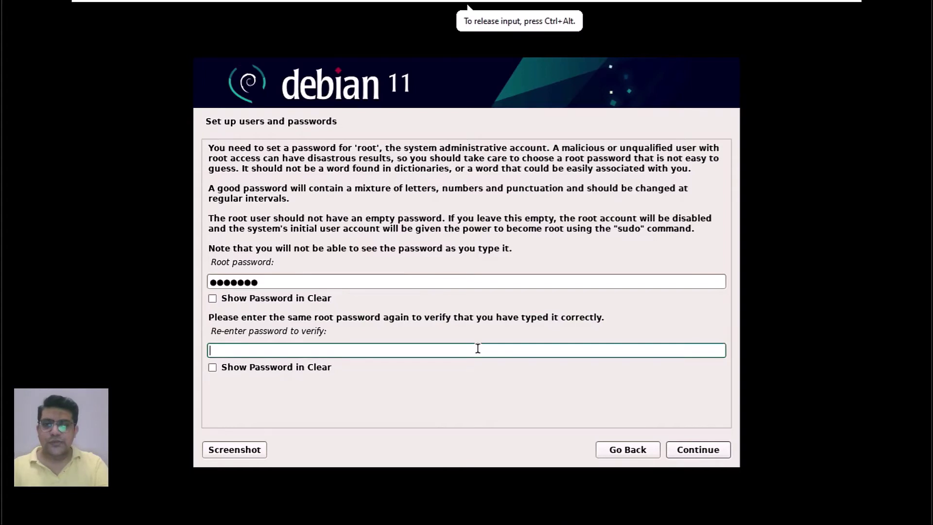
{"action": "type", "text": "*******"}
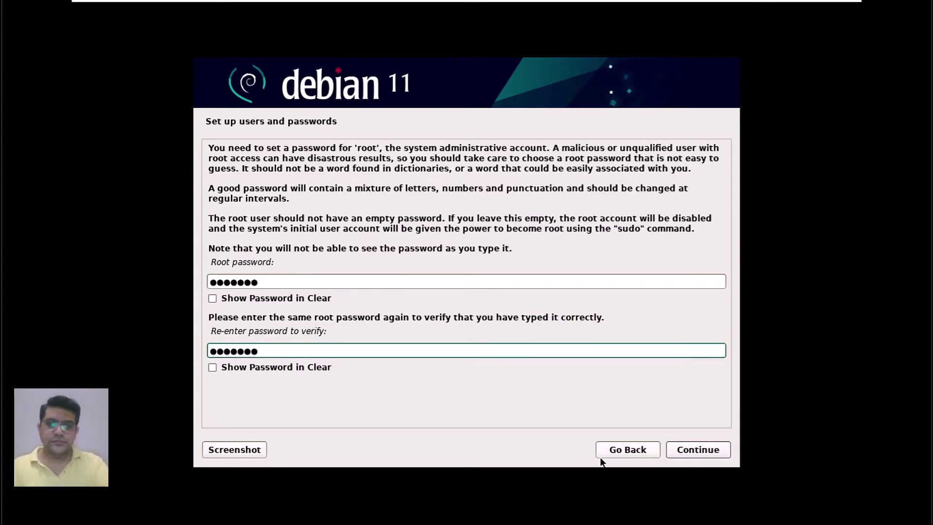
{"action": "left_click", "coordinate": [689, 450]}
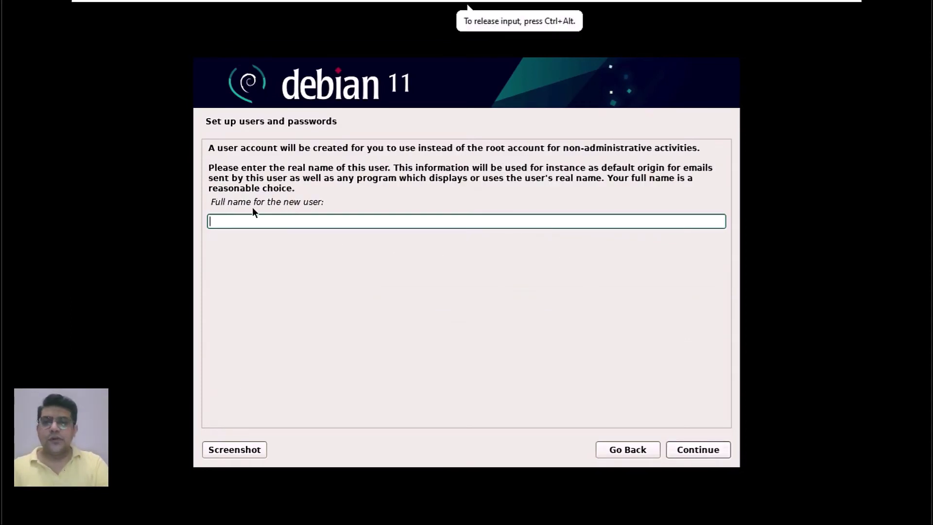
Step: Enter the new user's full name and accept the suggested username for the account
{"action": "type", "text": "r"}
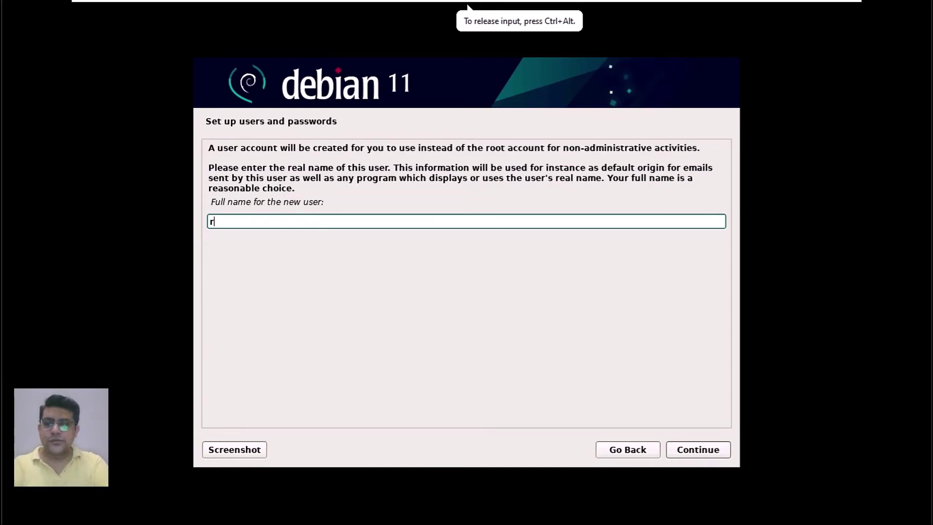
{"action": "type", "text": "aflimts"}
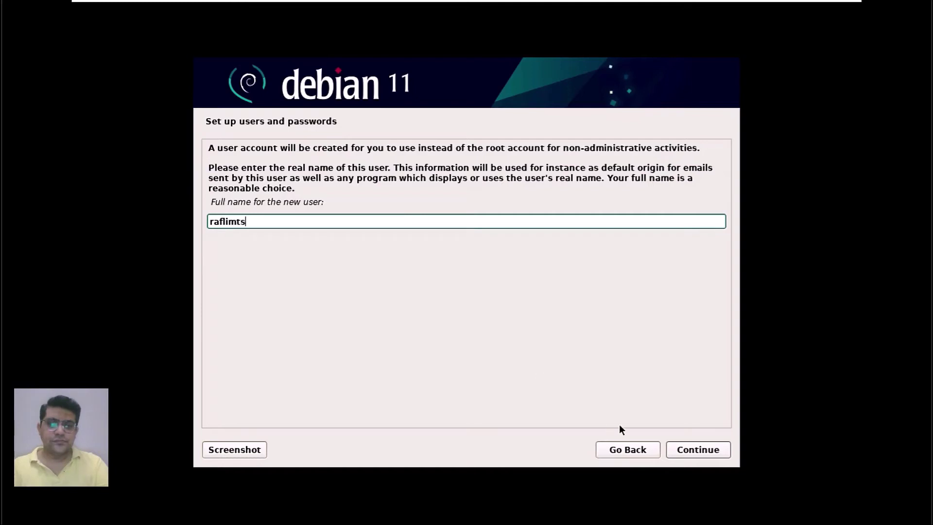
{"action": "left_click", "coordinate": [693, 449]}
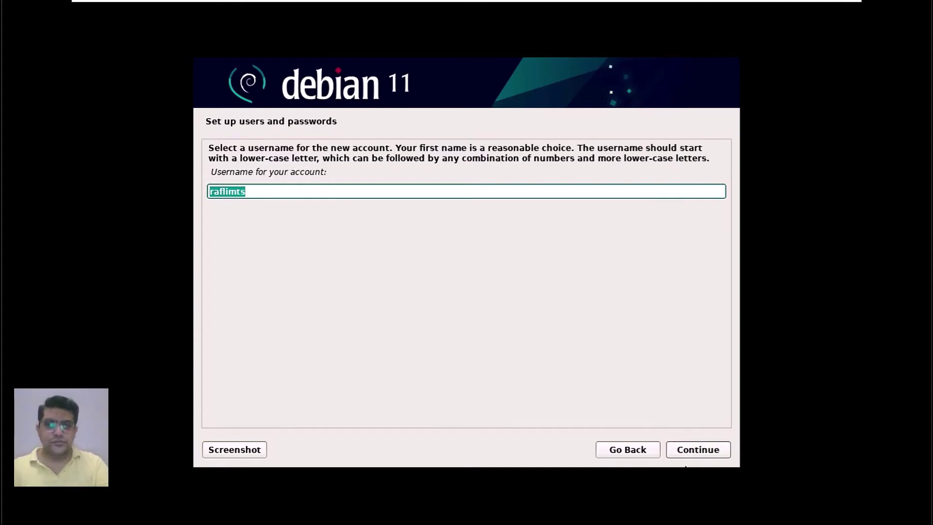
{"action": "left_click", "coordinate": [696, 450]}
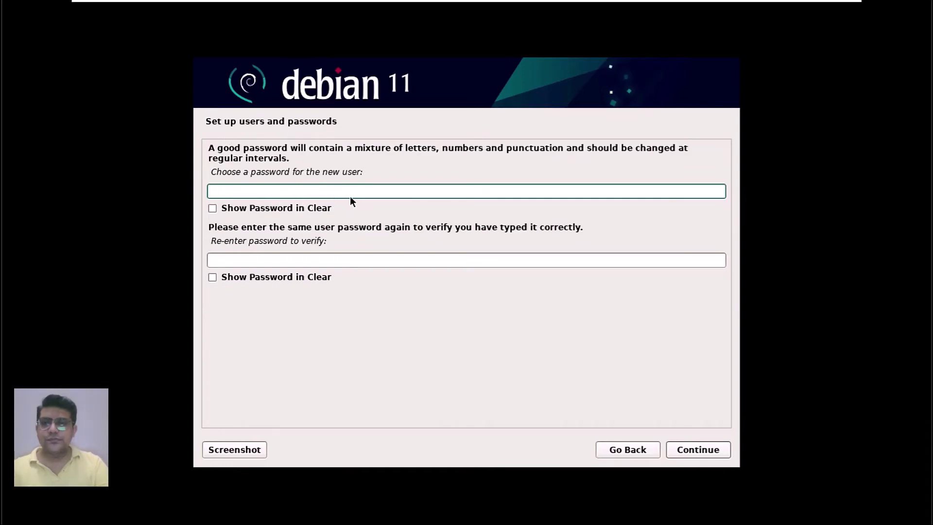
Step: Enter the new user's account password, re-enter it for verification, and continue
{"action": "type", "text": "*******"}
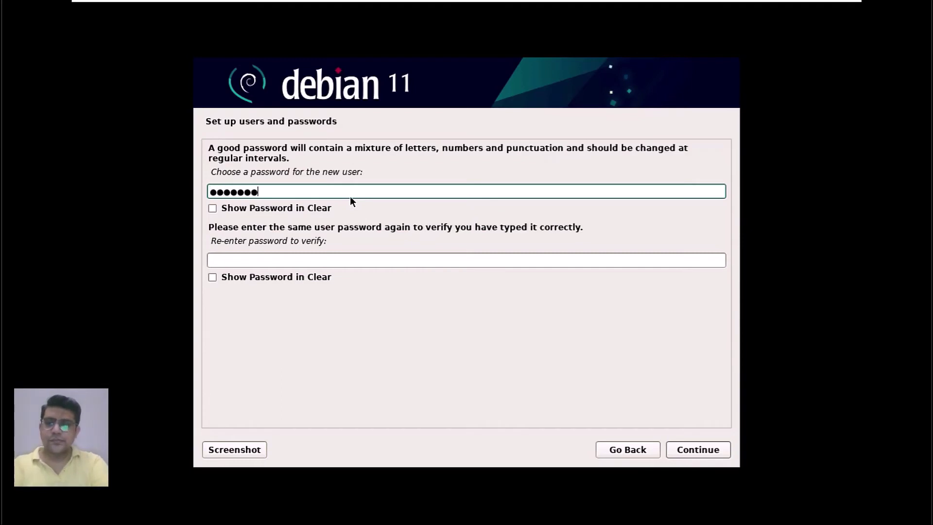
{"action": "left_click", "coordinate": [300, 258]}
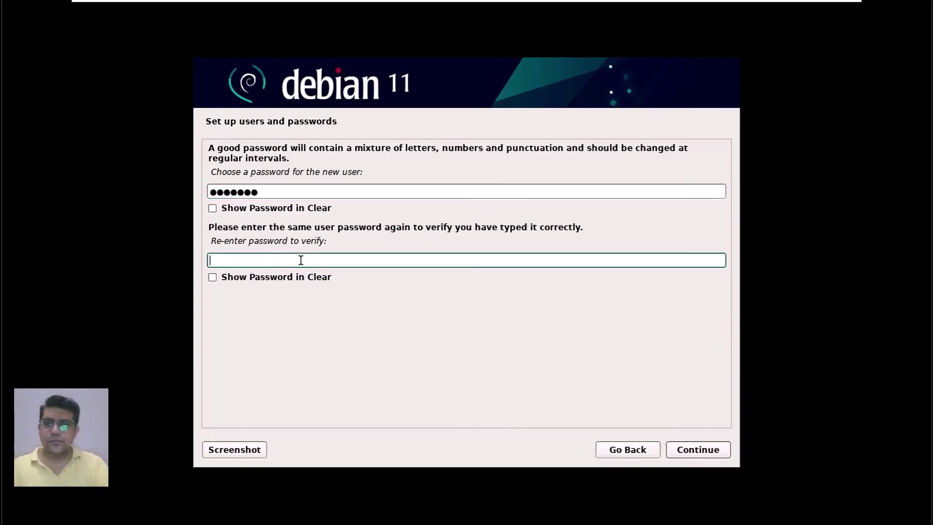
{"action": "type", "text": "****"}
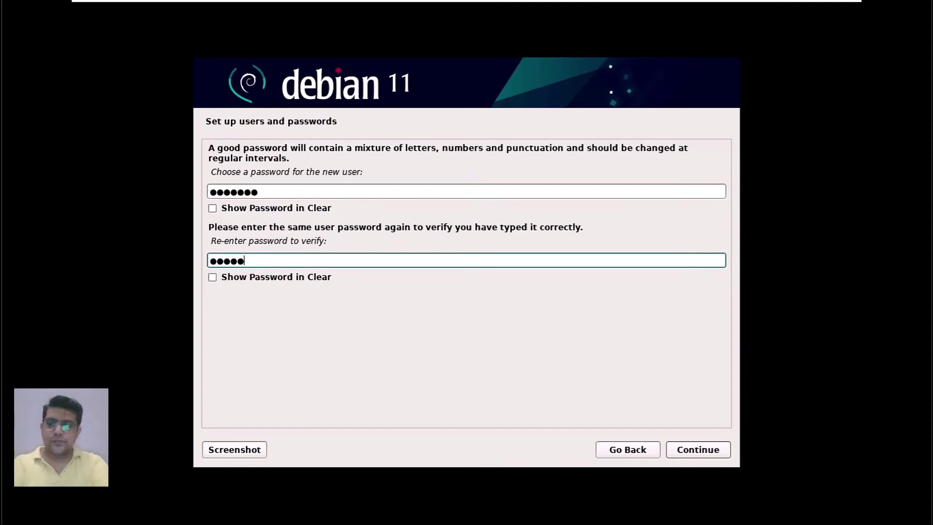
{"action": "type", "text": "***"}
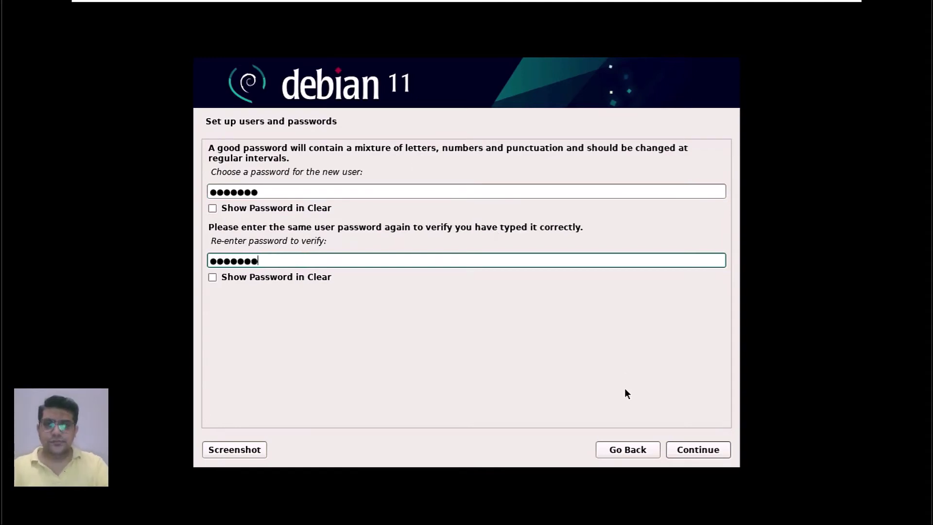
{"action": "left_click", "coordinate": [706, 450]}
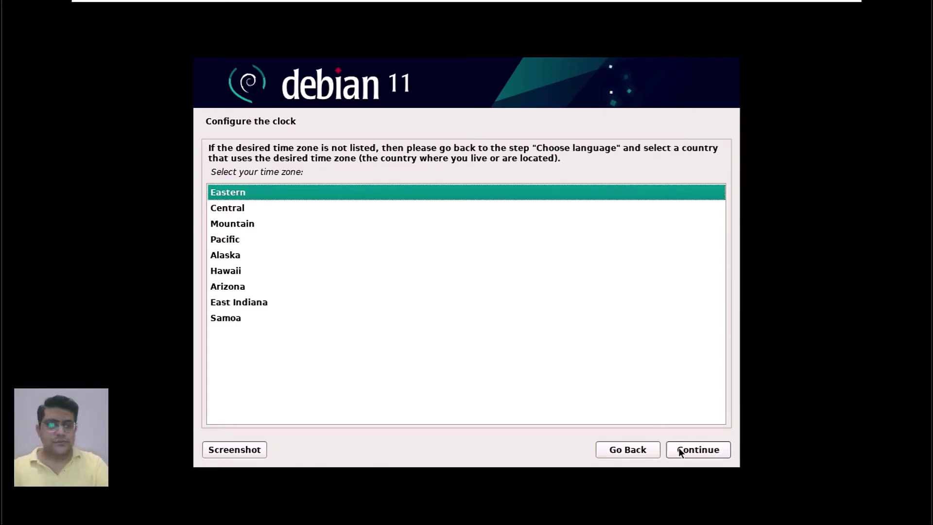
Step: Choose Eastern as the time zone for the system clock
{"action": "left_click", "coordinate": [696, 454]}
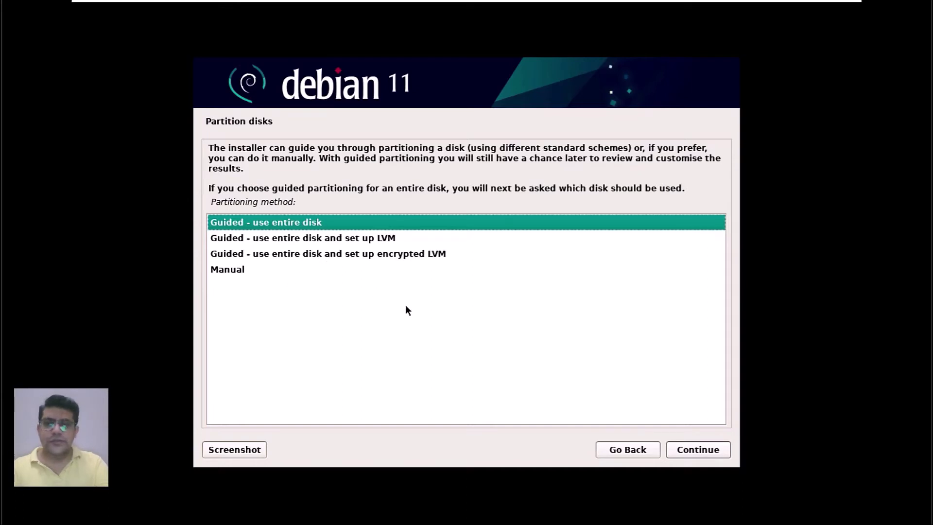
Step: Set up guided partitioning of the entire 64.4 GB VMware disk (sda) with all files in one partition
{"action": "left_click", "coordinate": [701, 451]}
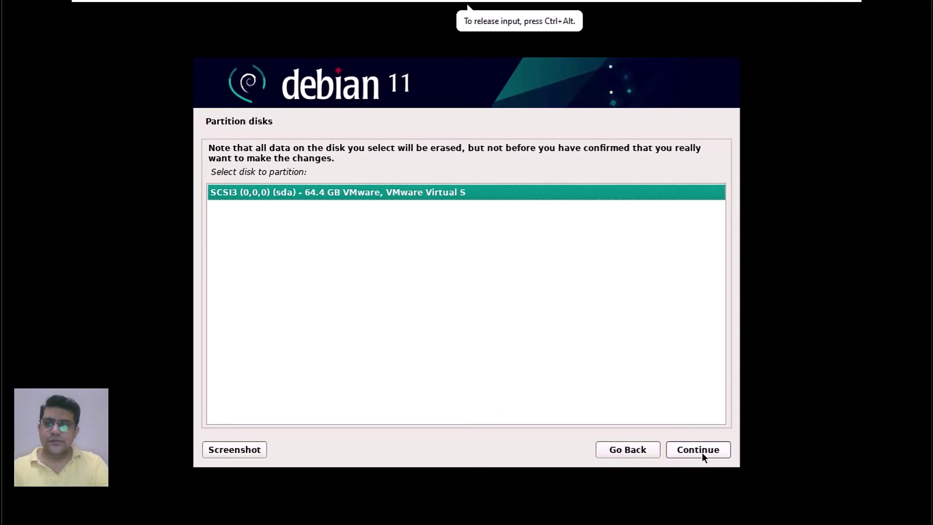
{"action": "left_click", "coordinate": [701, 452]}
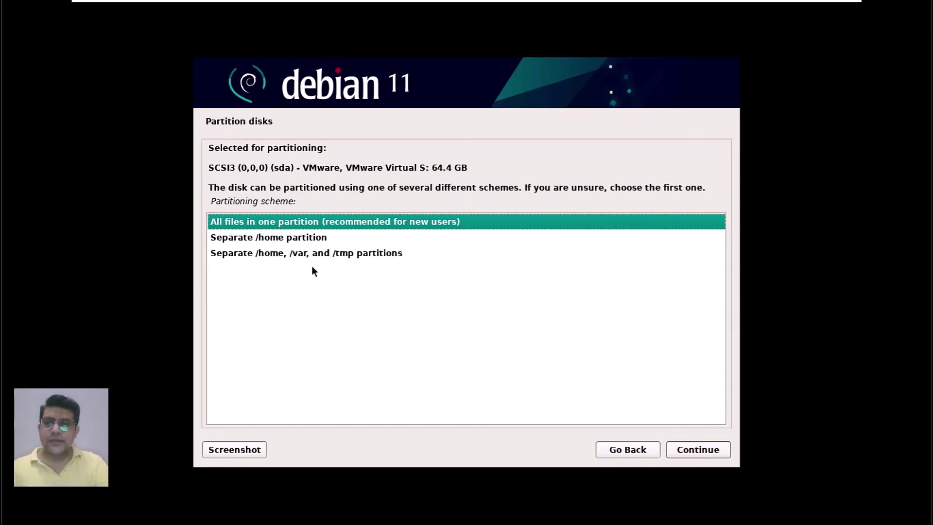
{"action": "left_click", "coordinate": [696, 451]}
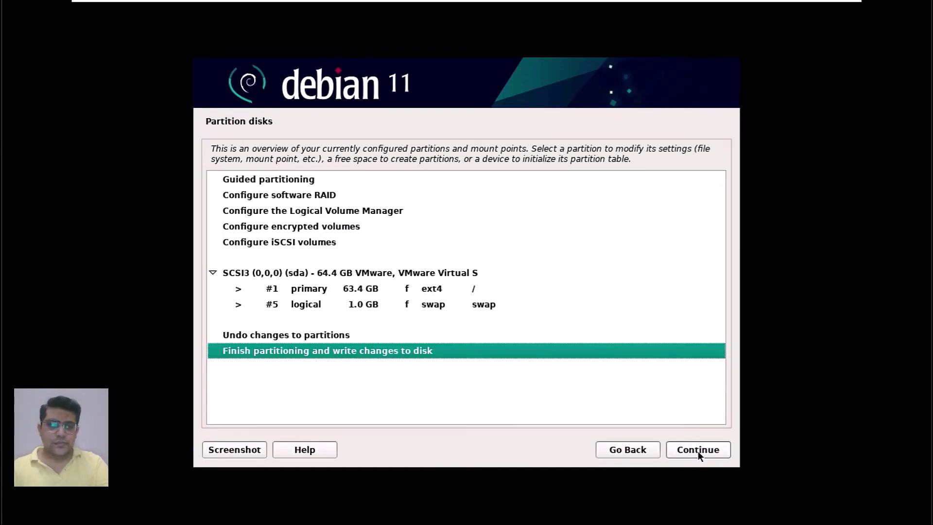
Step: Finish partitioning and agree to write the partition changes to the disk
{"action": "left_click", "coordinate": [698, 451]}
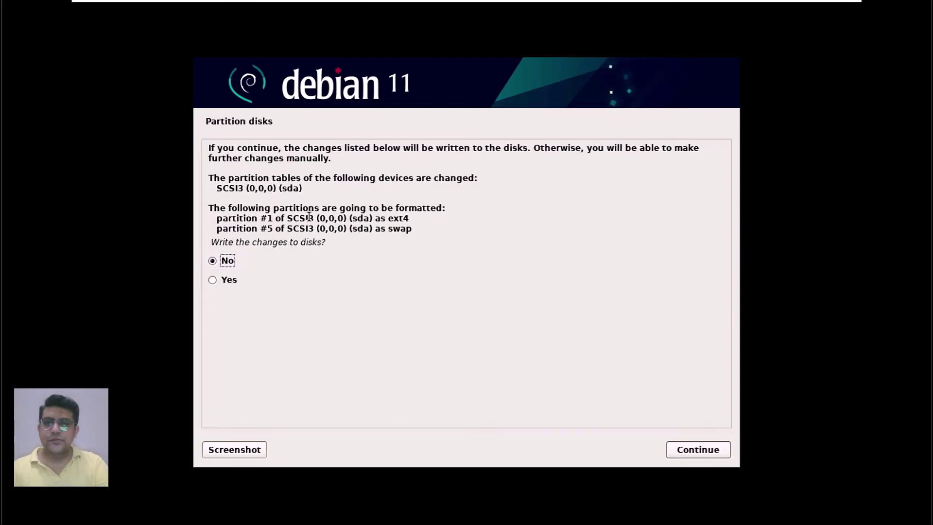
{"action": "left_click", "coordinate": [210, 283]}
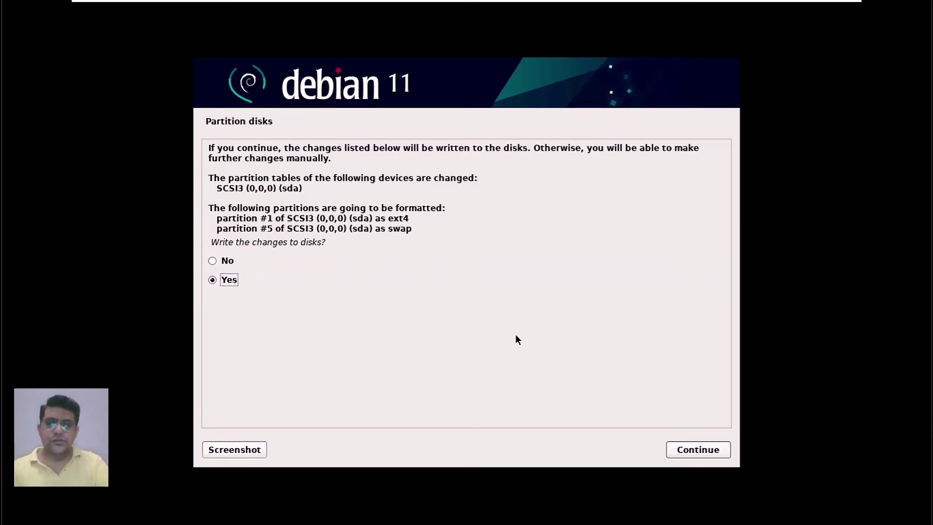
{"action": "left_click", "coordinate": [680, 453]}
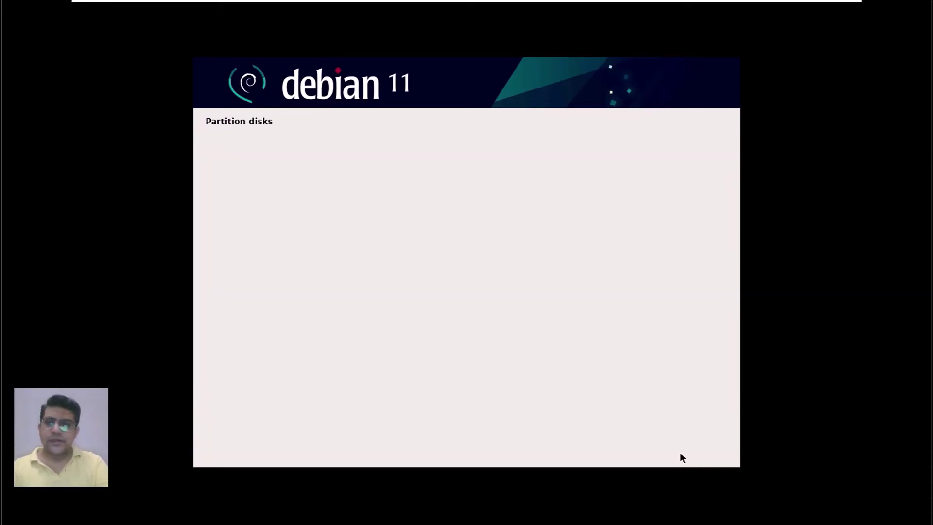
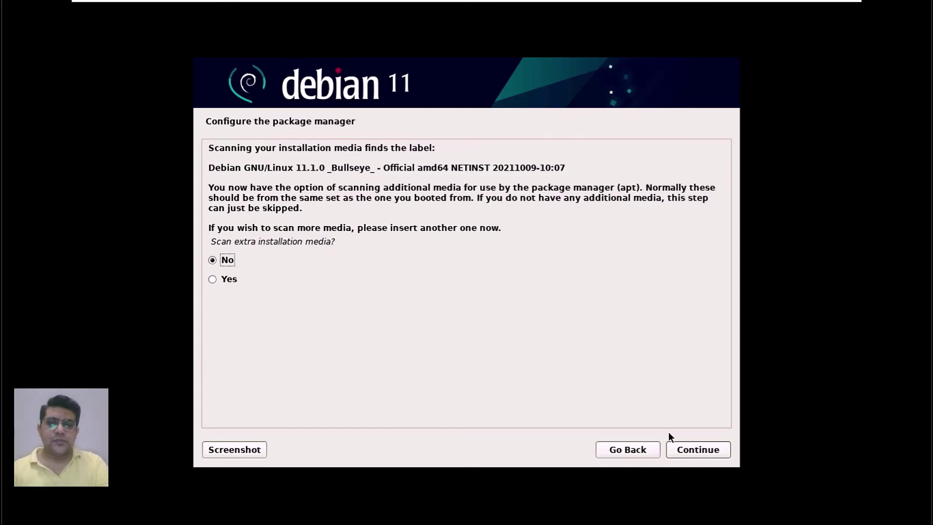
Step: Configure the package manager with the United States mirror deb.debian.org, skipping extra installation media and leaving the HTTP proxy blank
{"action": "left_click", "coordinate": [716, 452]}
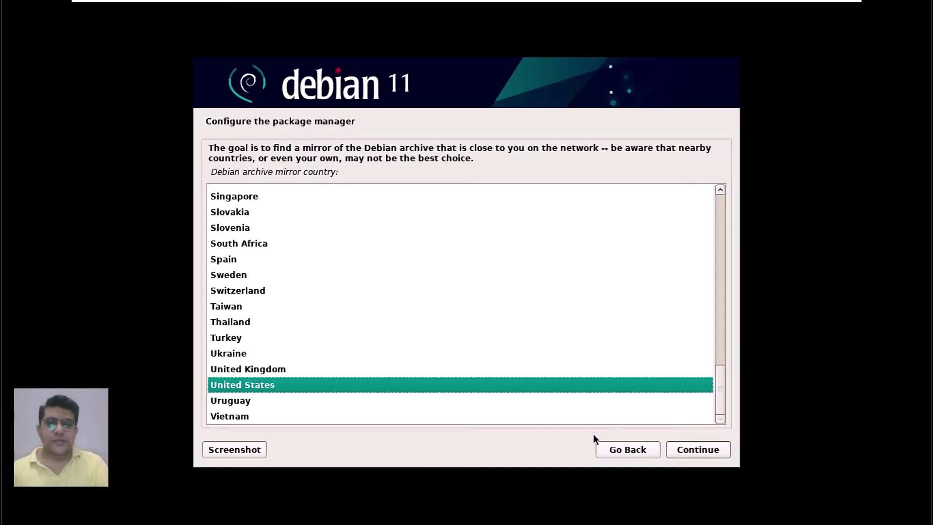
{"action": "left_click", "coordinate": [693, 389]}
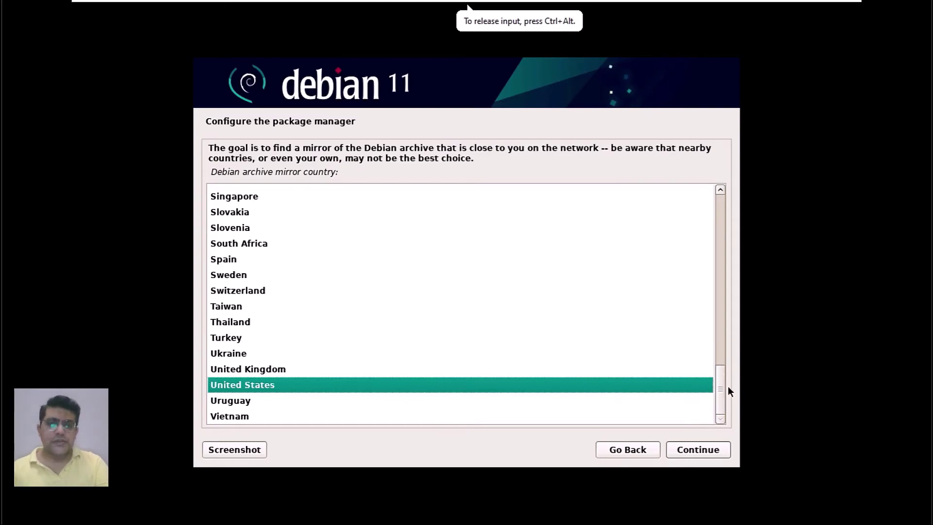
{"action": "left_click", "coordinate": [695, 449]}
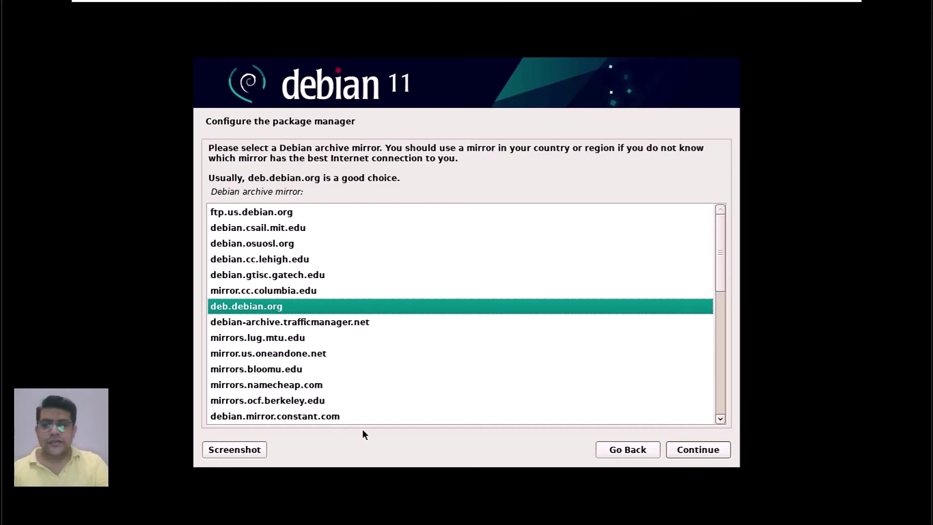
{"action": "left_click", "coordinate": [698, 451]}
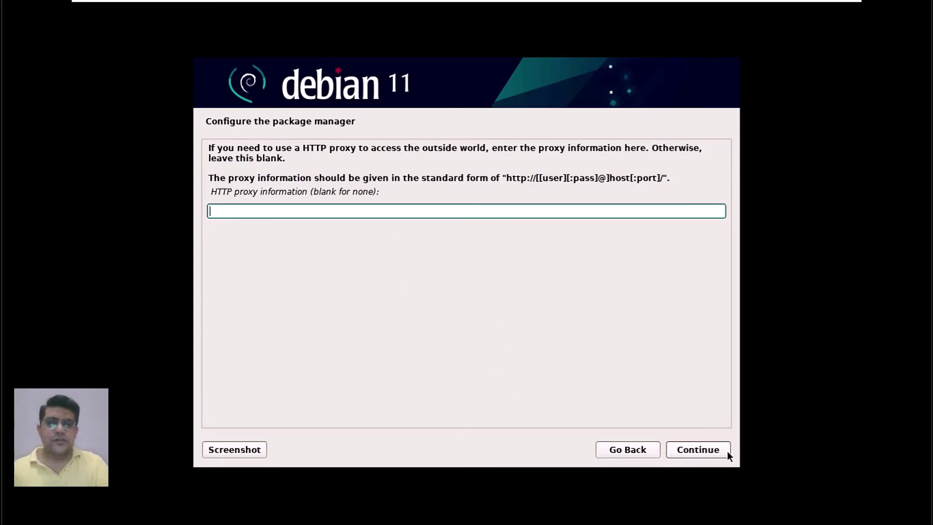
{"action": "left_click", "coordinate": [713, 452]}
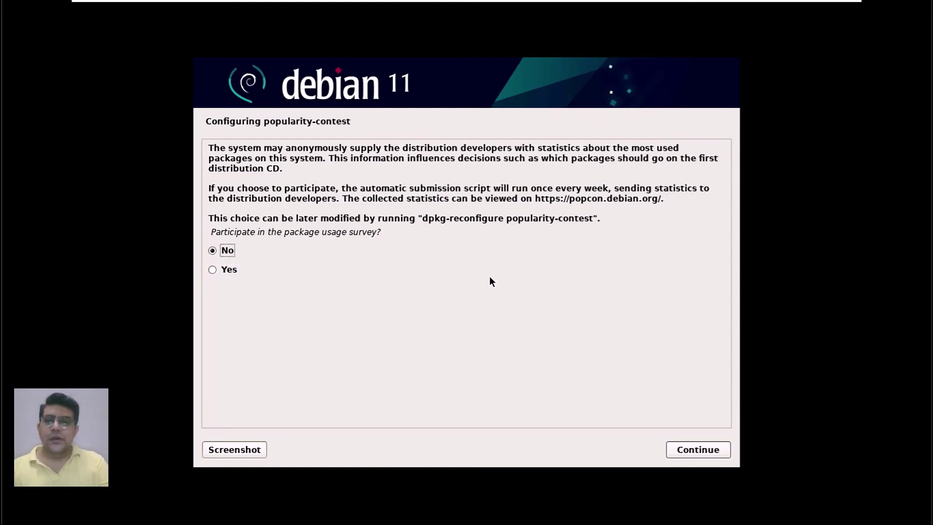
Step: Decline the package usage survey and install the Debian desktop environment with GNOME and standard system utilities
{"action": "left_click", "coordinate": [690, 447]}
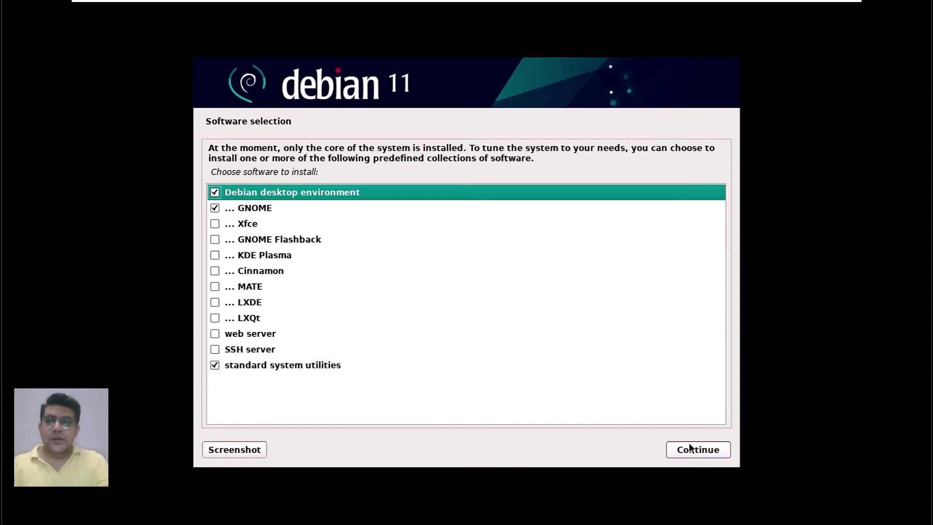
{"action": "left_click", "coordinate": [691, 447]}
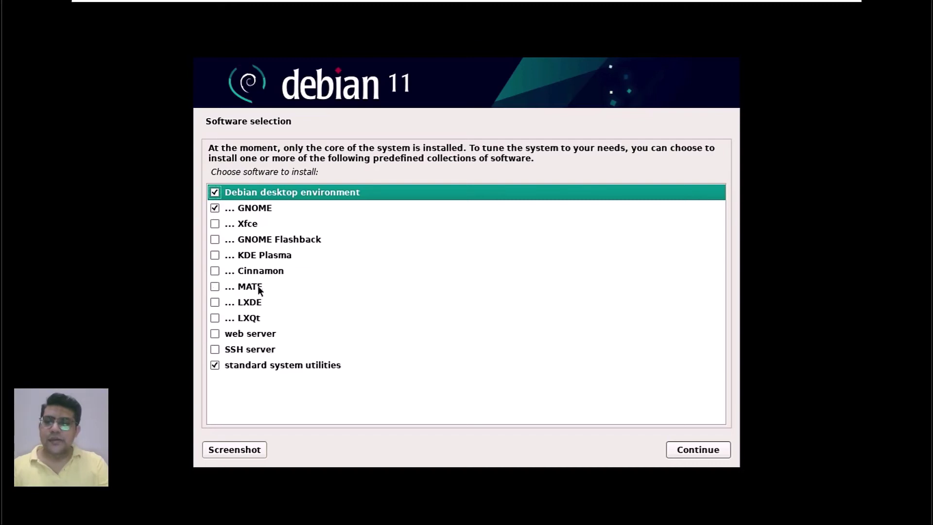
{"action": "left_click", "coordinate": [696, 451]}
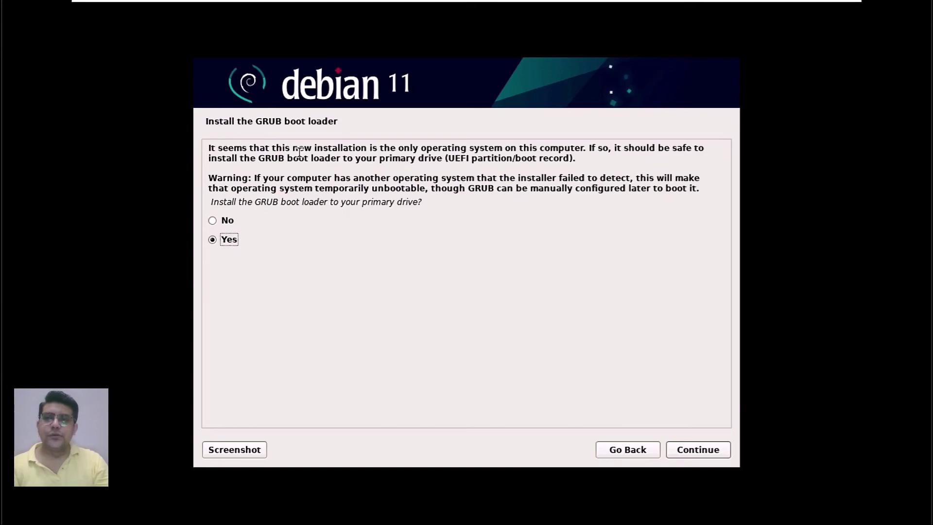
{"action": "left_click", "coordinate": [695, 455]}
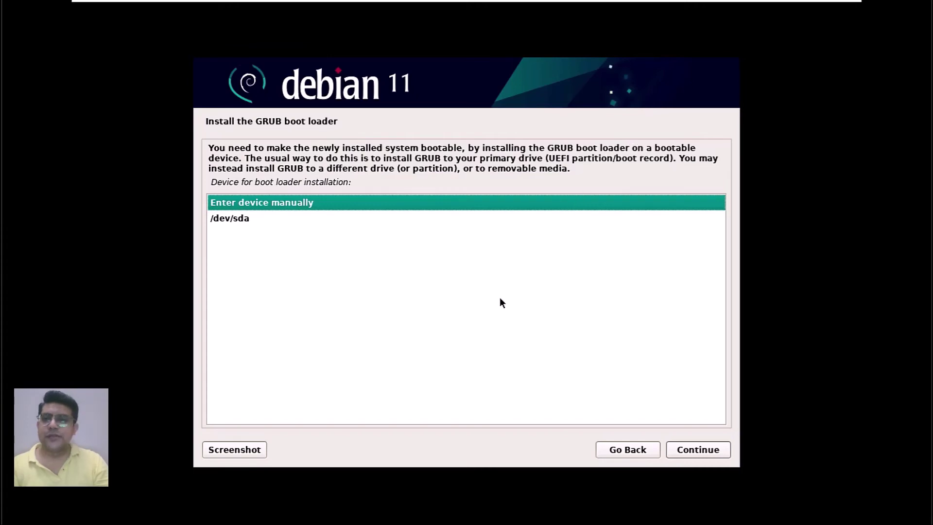
{"action": "left_click", "coordinate": [684, 453]}
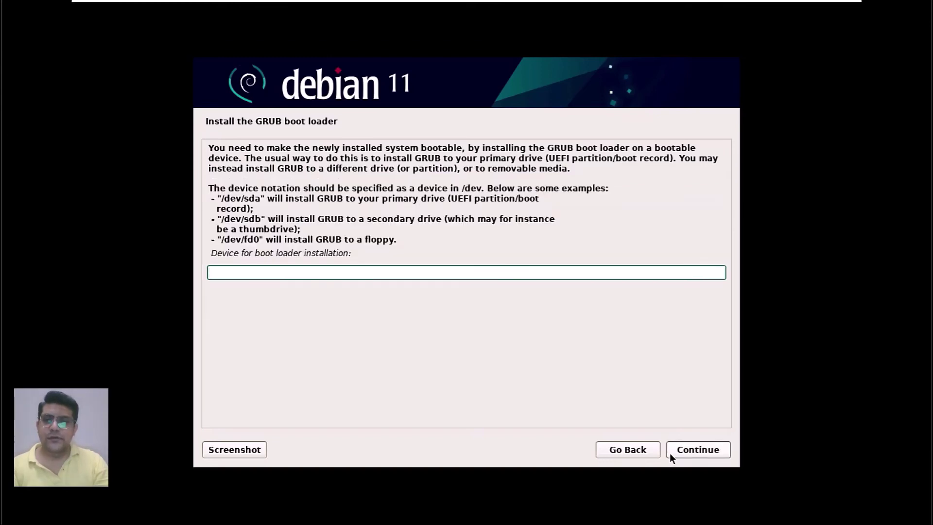
{"action": "left_click", "coordinate": [632, 453]}
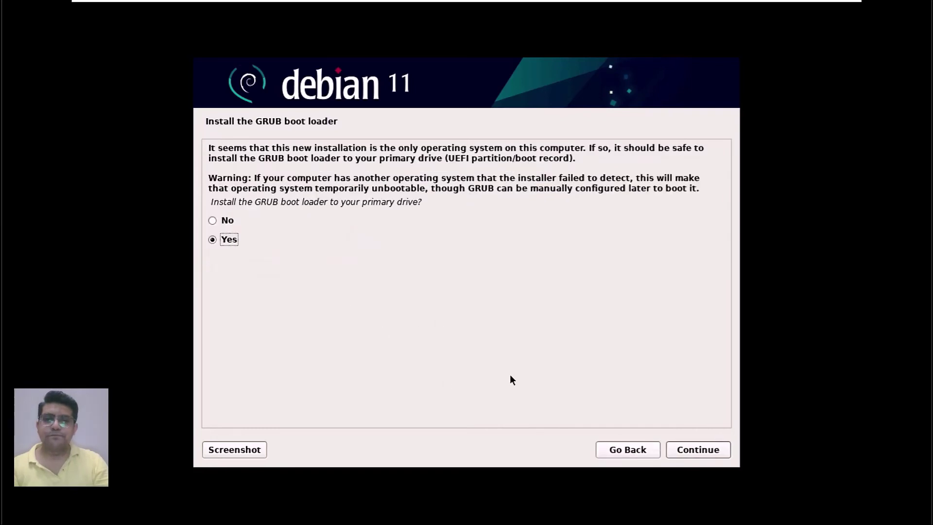
Step: Install the GRUB boot loader on /dev/sda and finish the installation to boot into the new system
{"action": "left_click", "coordinate": [713, 452]}
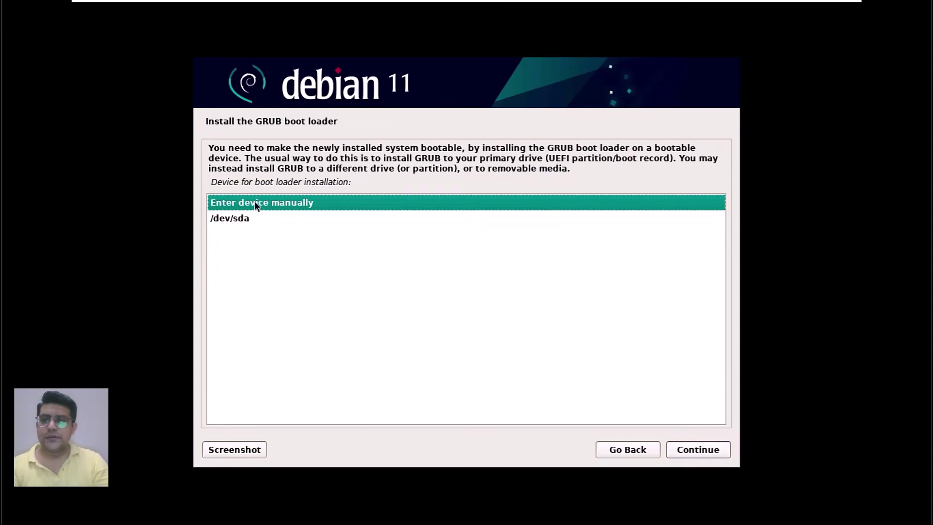
{"action": "left_click", "coordinate": [249, 219]}
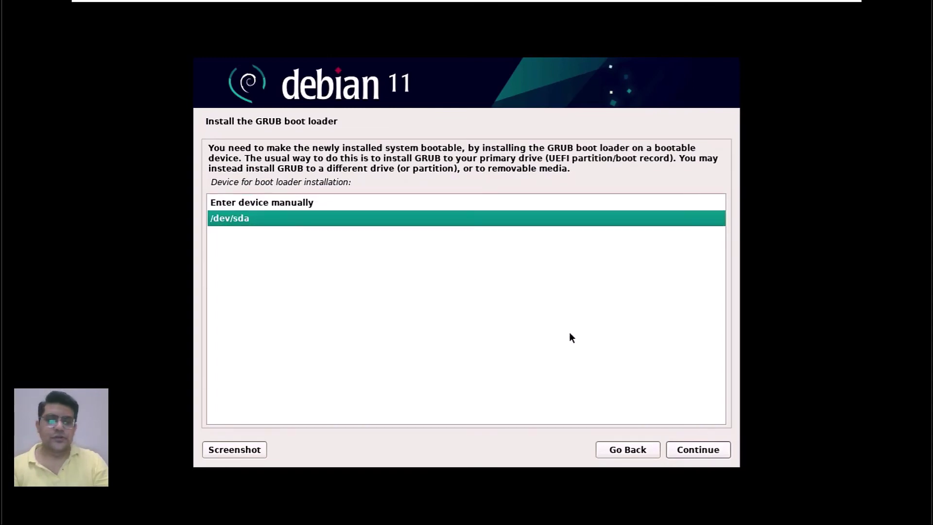
{"action": "left_click", "coordinate": [690, 453]}
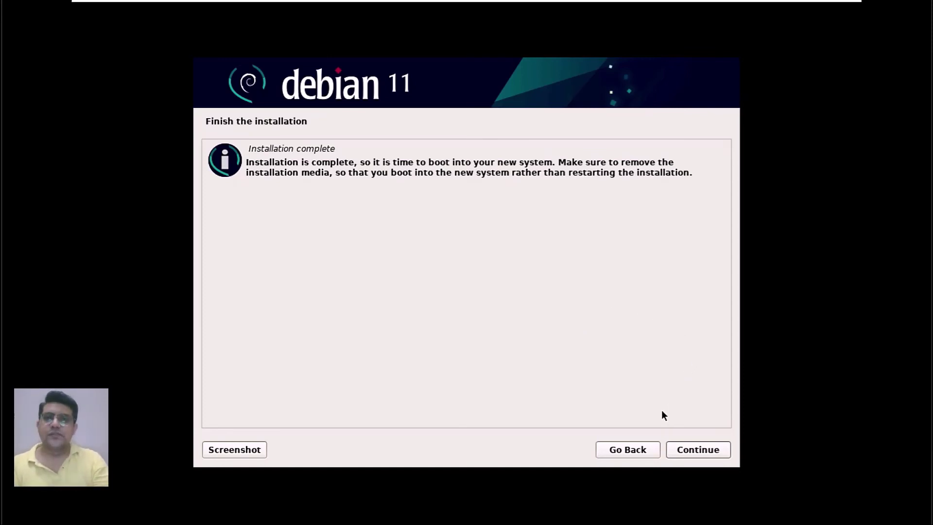
{"action": "left_click", "coordinate": [709, 451]}
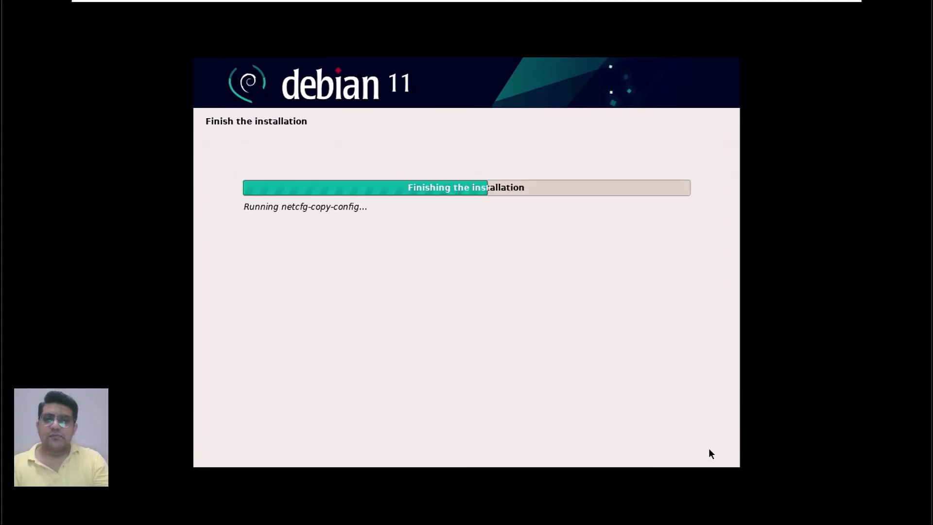